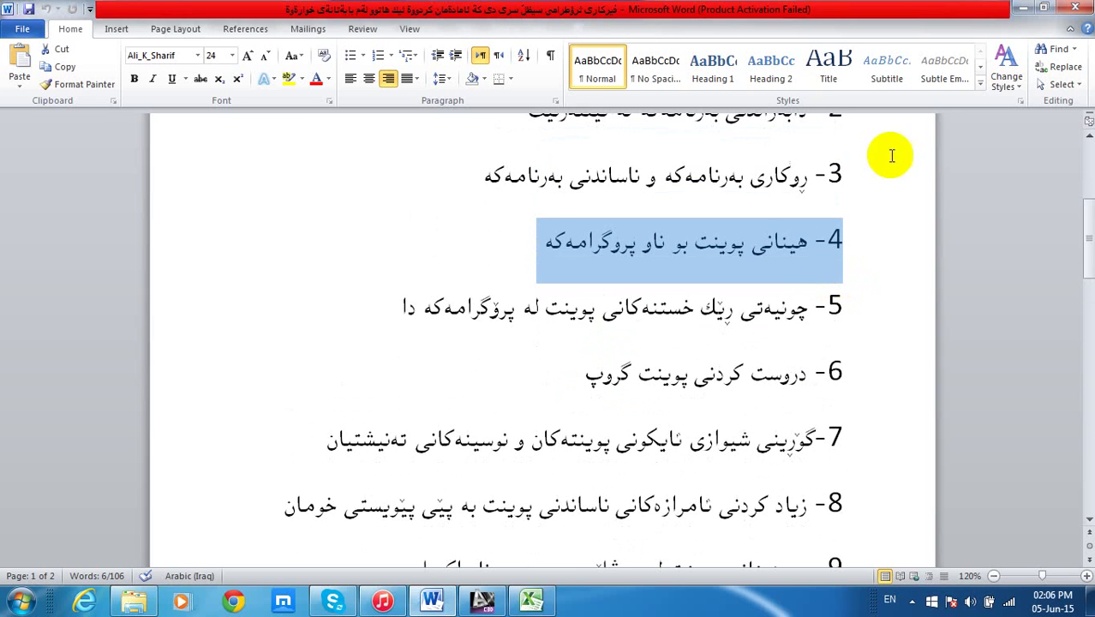
Minimize the Word document and the folder window to show the empty AutoCAD Civil 3D drawing
click(1024, 8)
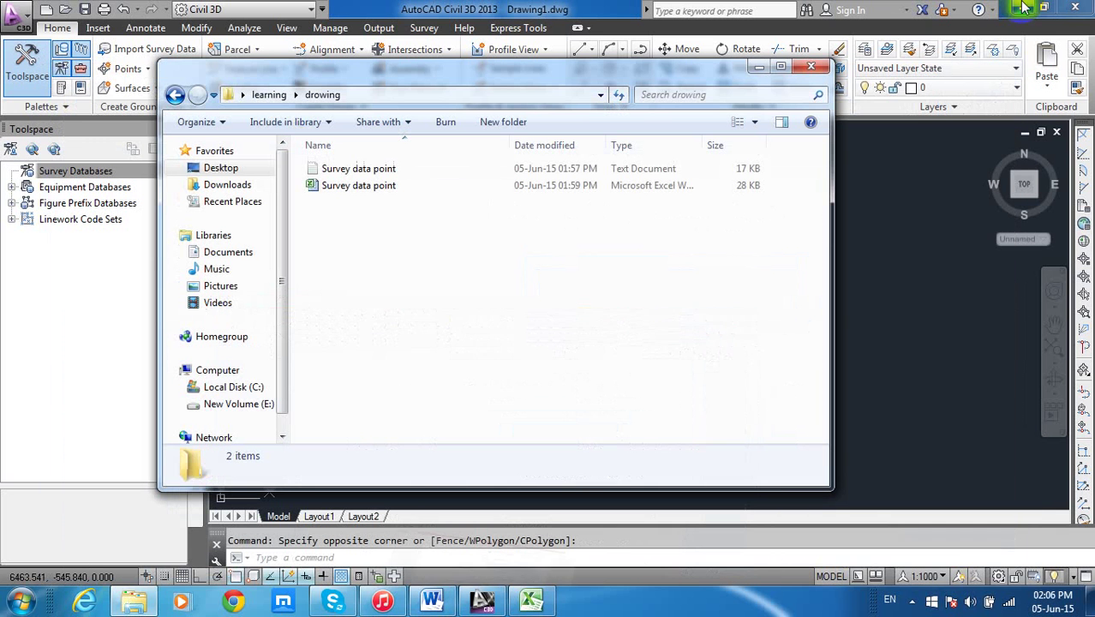
click(759, 68)
click(831, 289)
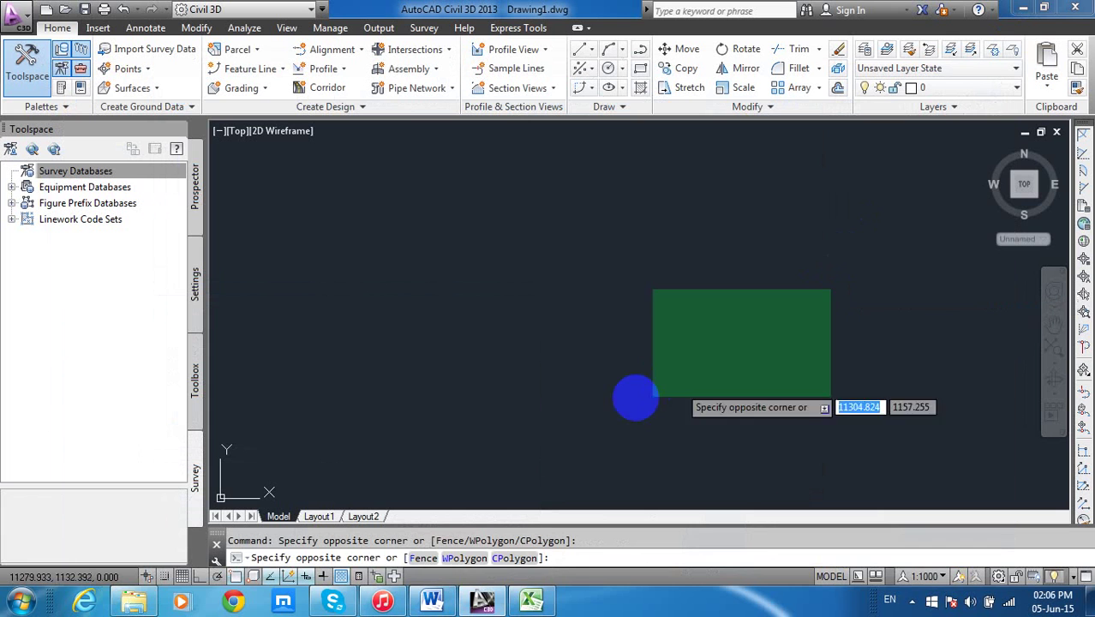
click(626, 401)
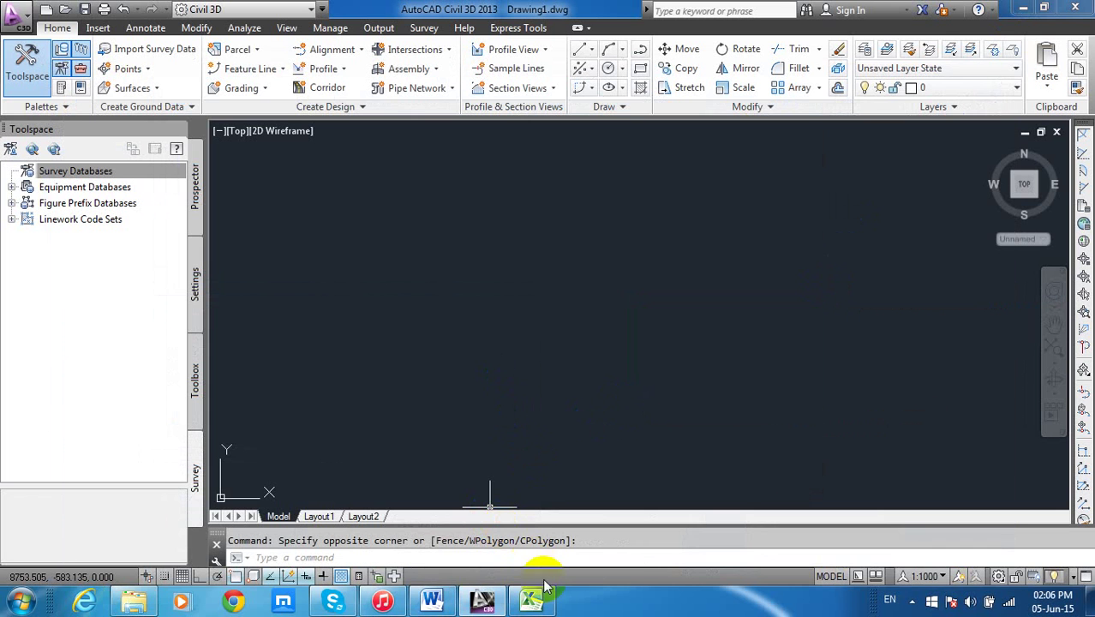
Bring up the drowing folder and look over its two Survey data point files, the text document and the Excel worksheet
click(133, 602)
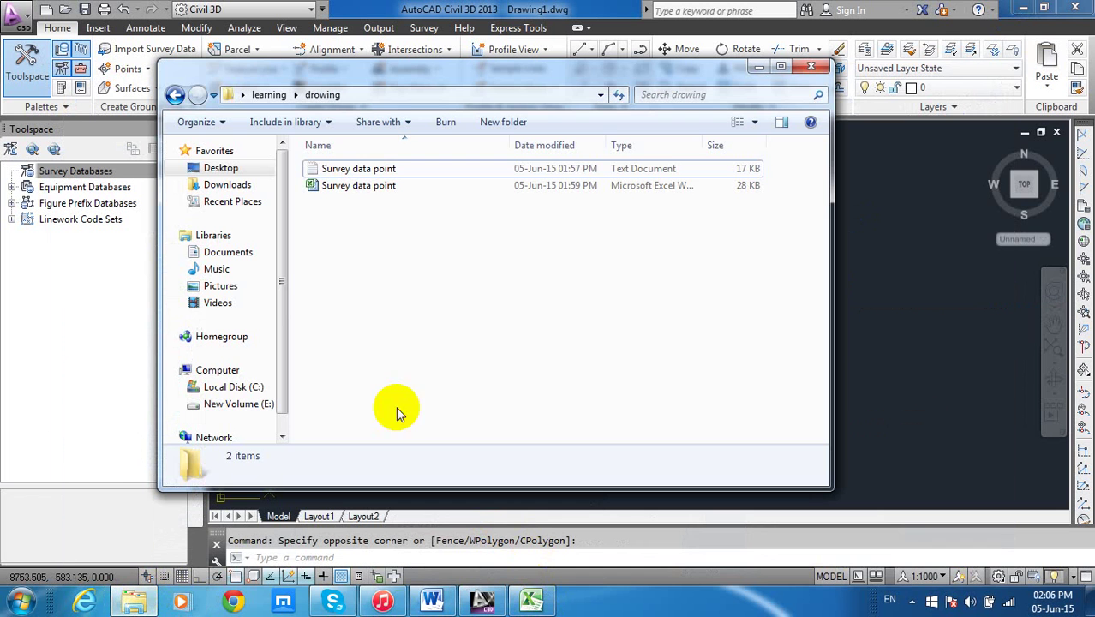
right_click(440, 229)
click(462, 281)
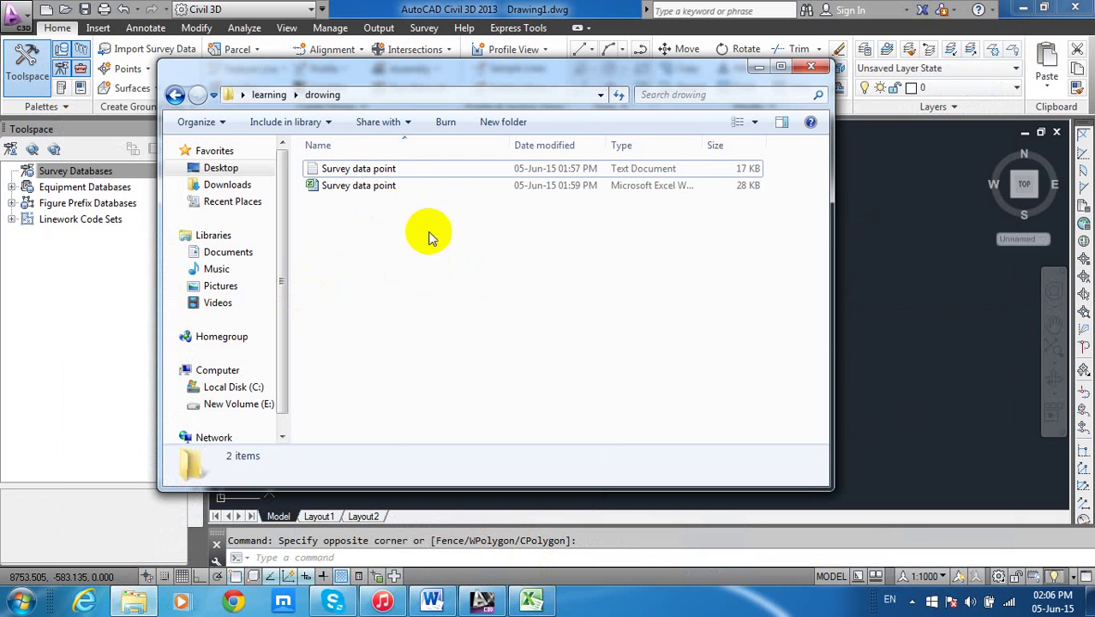
click(387, 172)
click(390, 187)
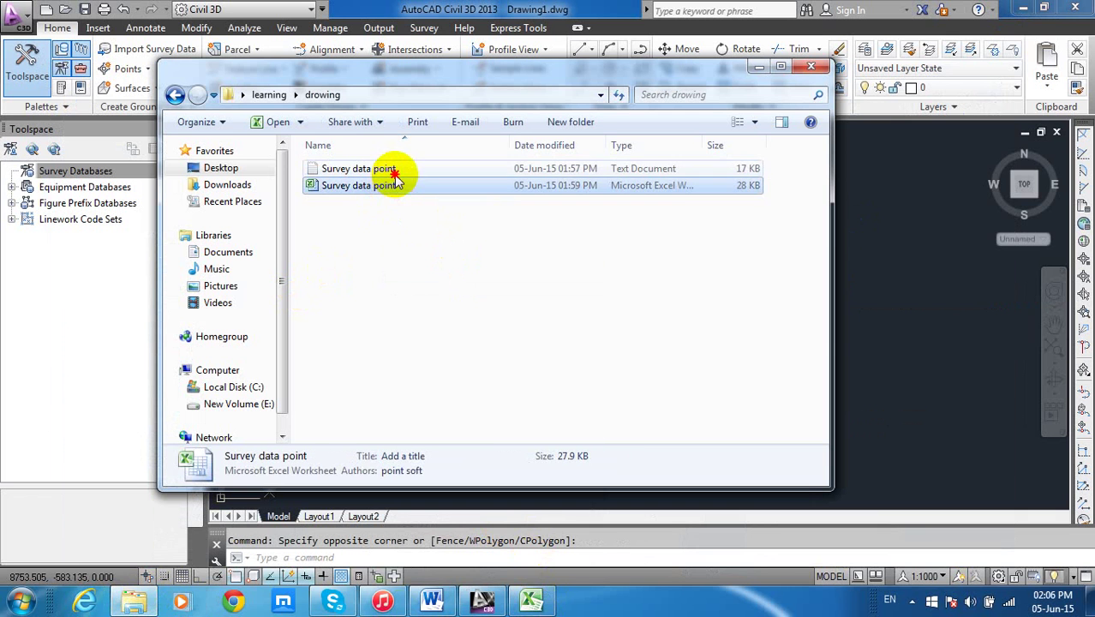
click(394, 171)
click(394, 185)
click(393, 247)
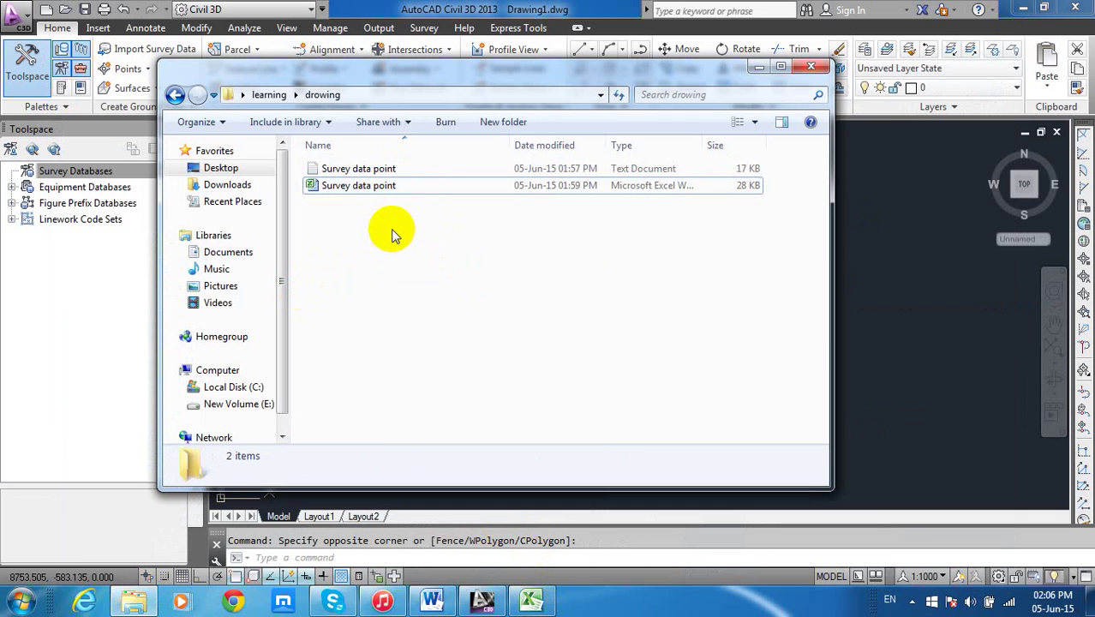
right_click(390, 229)
click(430, 289)
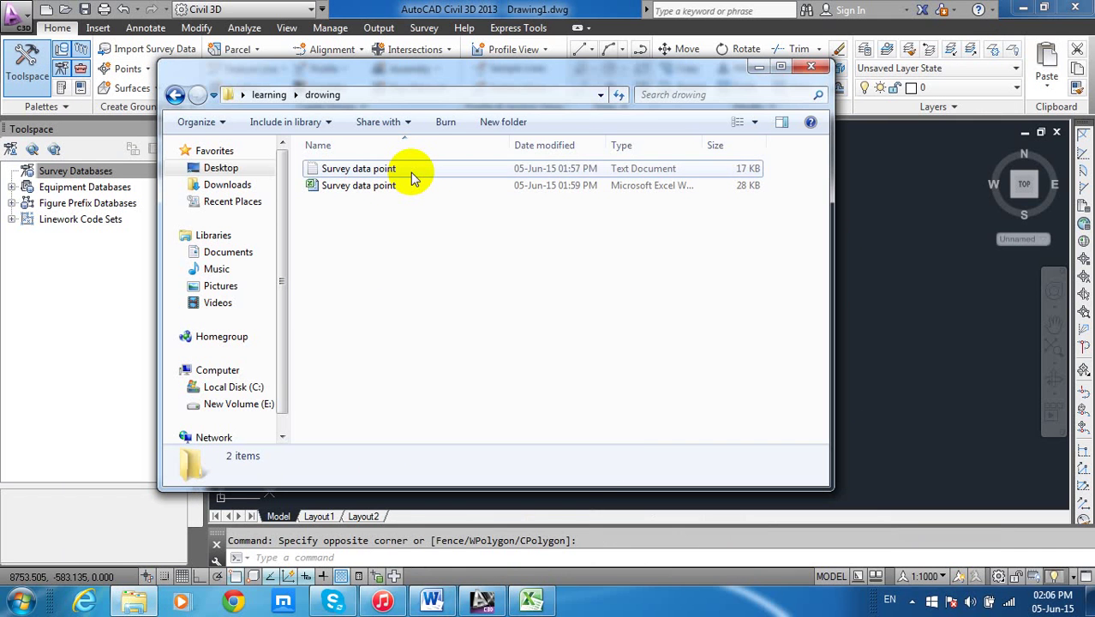
Open the Survey data point text document, view its columns of point data in full, and close it
click(411, 172)
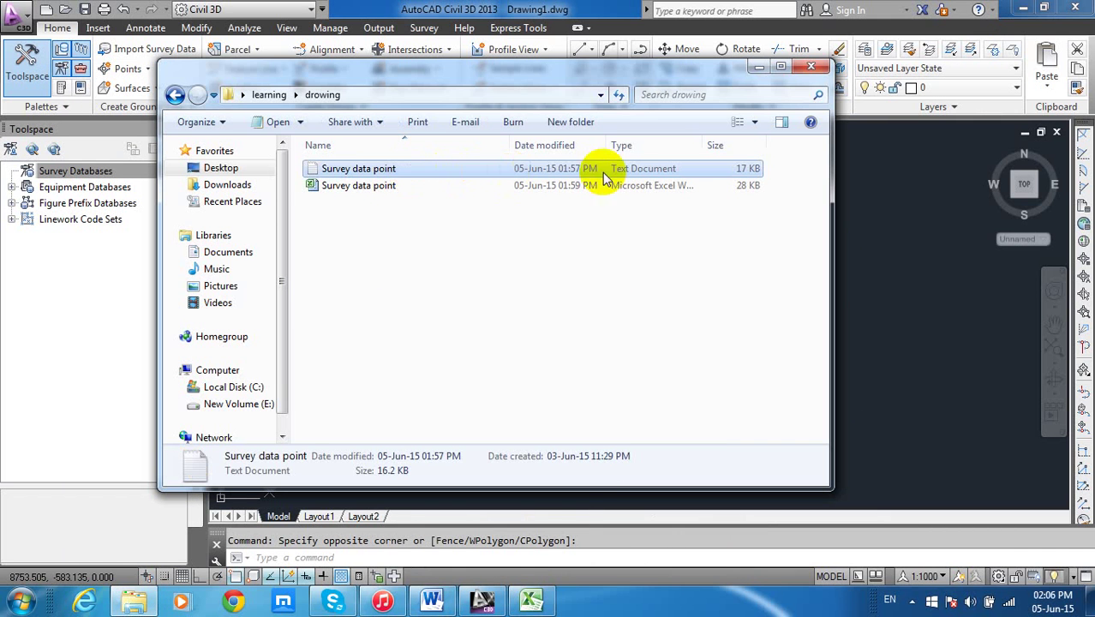
double_click(311, 176)
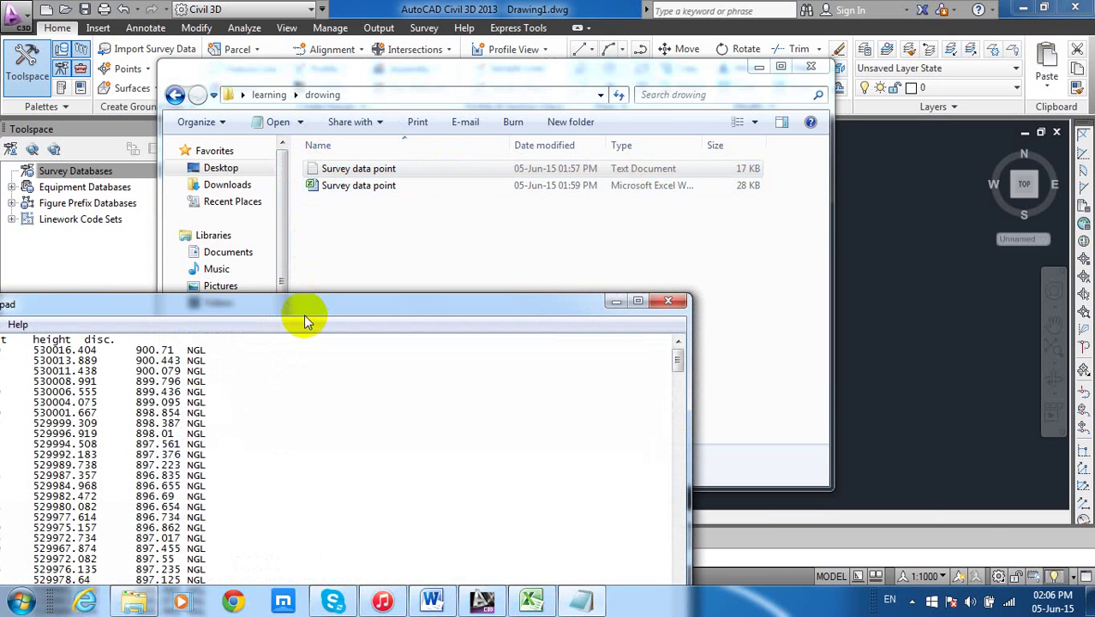
drag(305, 310, 512, 102)
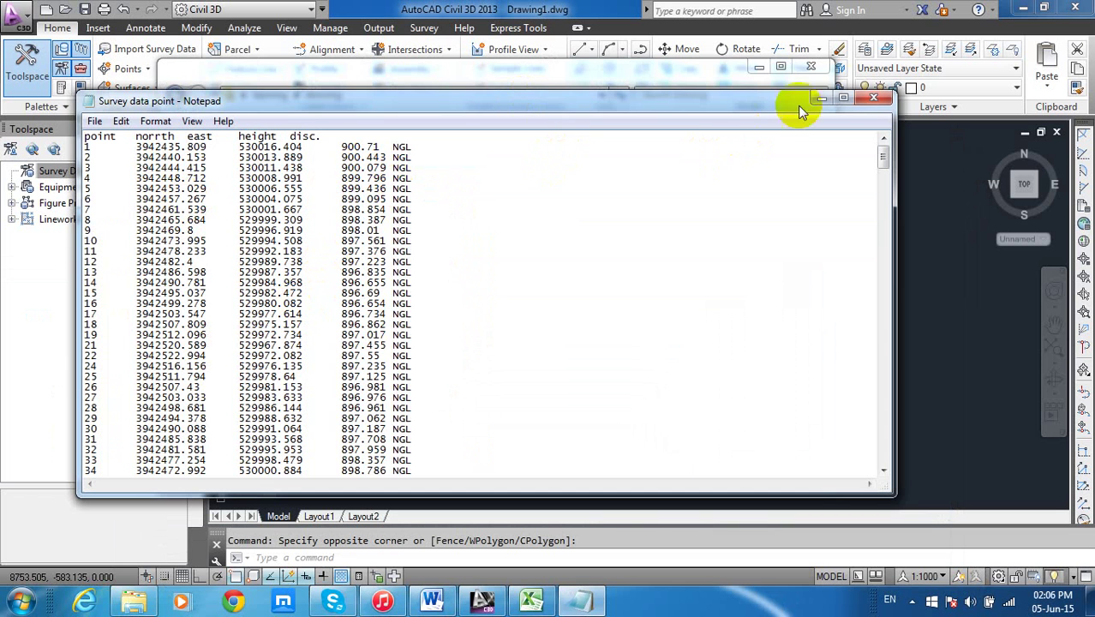
click(873, 97)
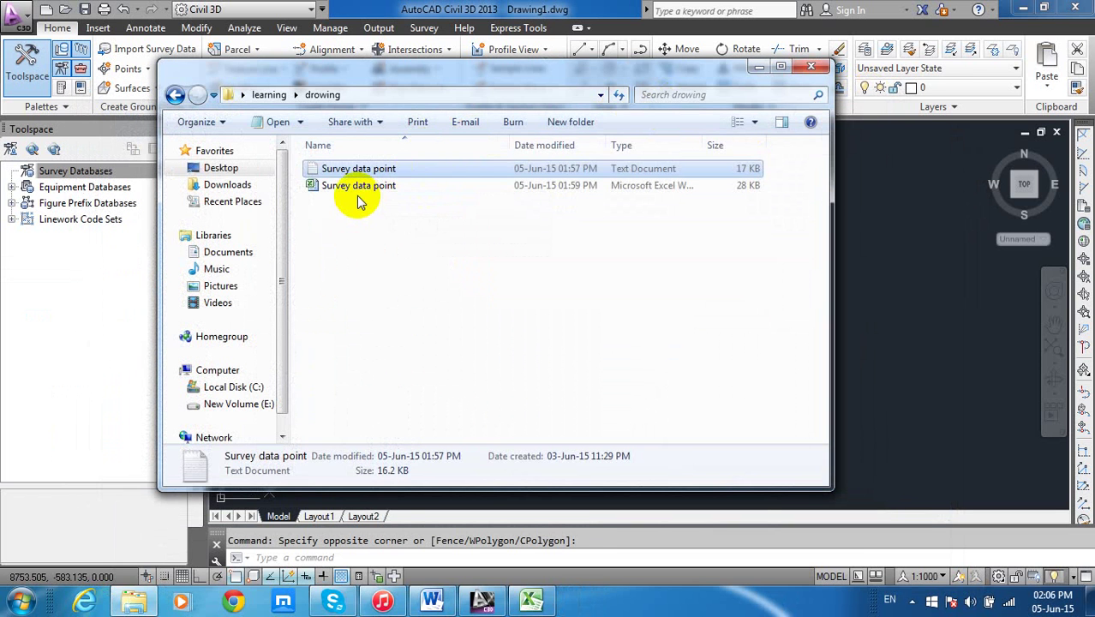
Open the Survey data point Excel worksheet from the drowing folder and maximize its window
click(359, 194)
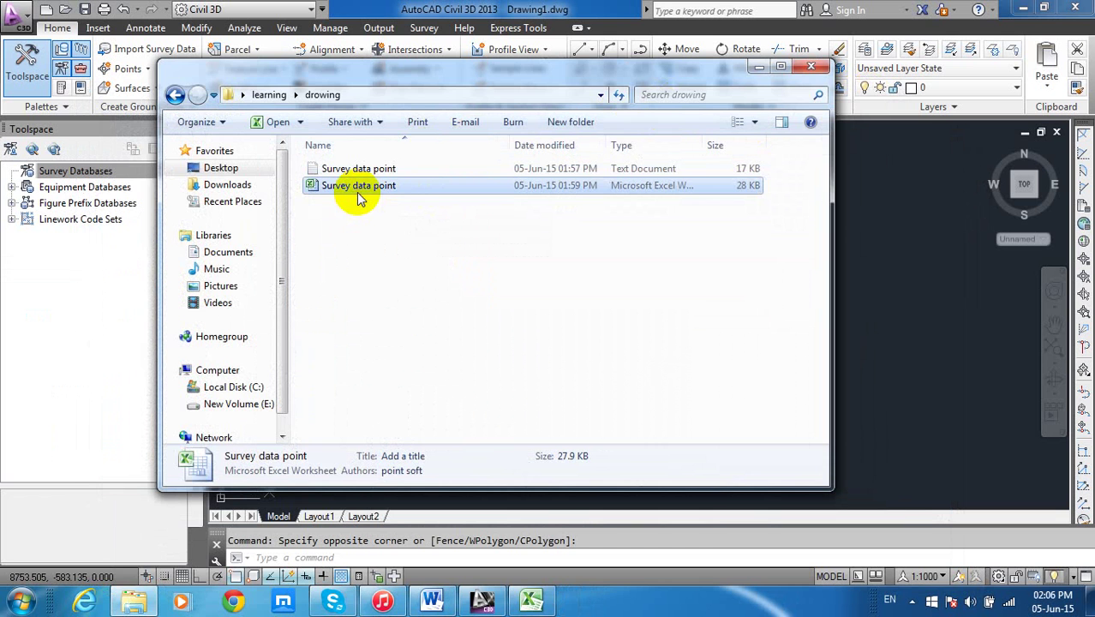
double_click(357, 192)
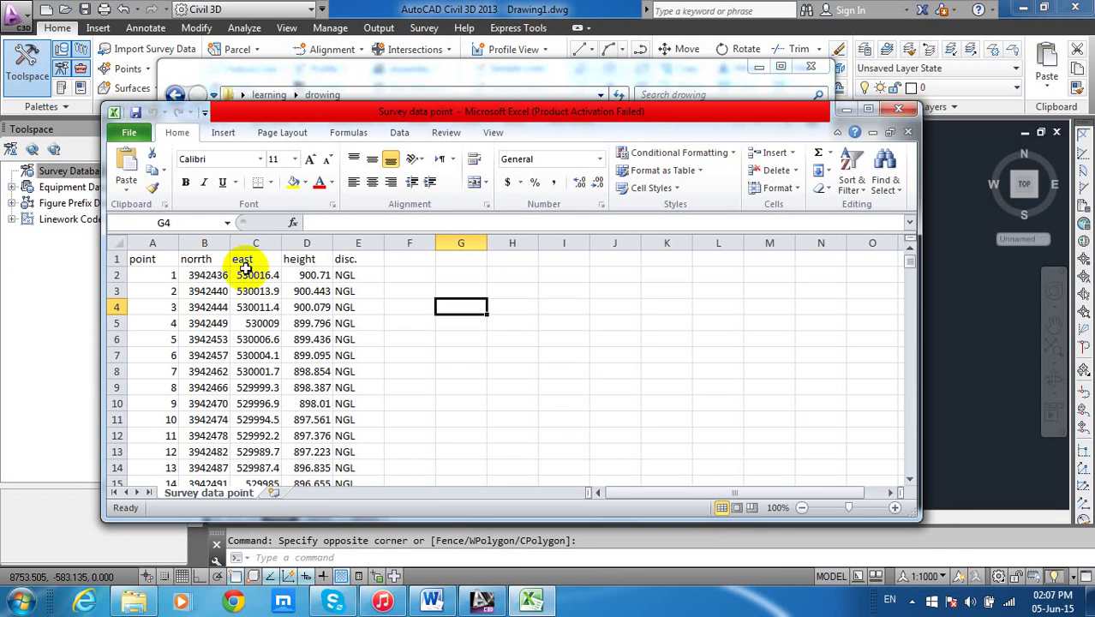
click(867, 110)
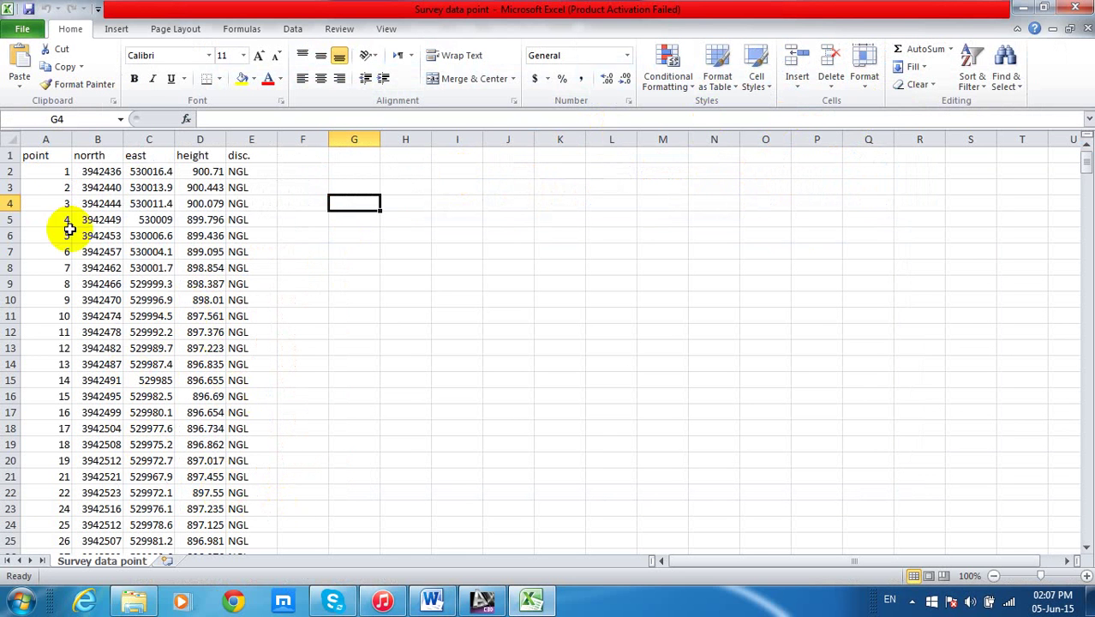
Correct the spelling of the heading in cell B1 to "north"
click(89, 167)
double_click(90, 156)
text(r)
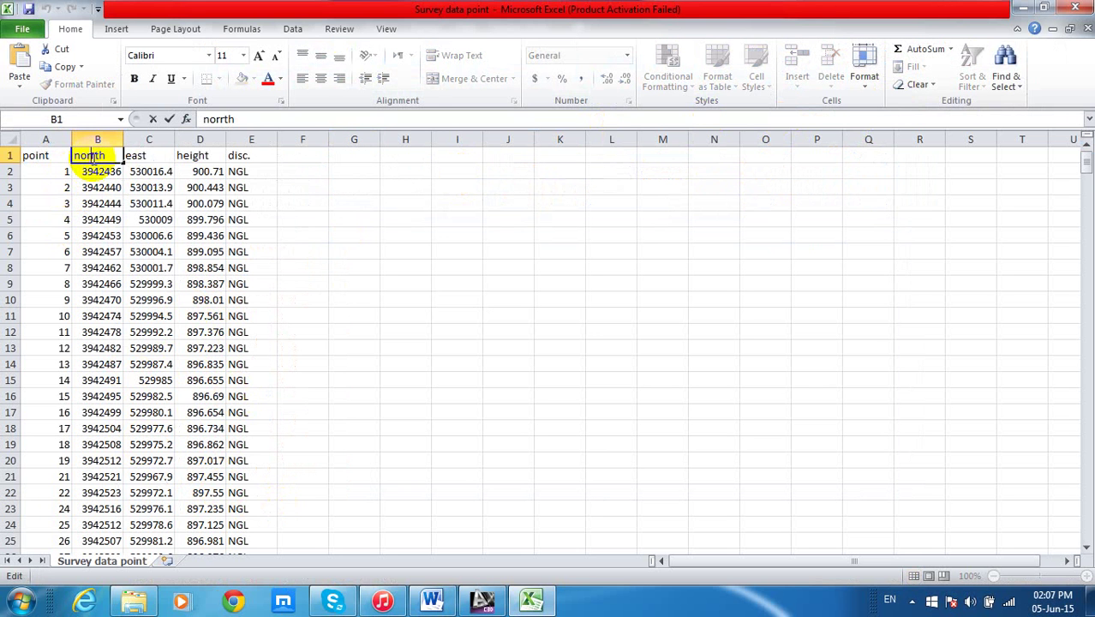
key(BackSpace)
click(508, 284)
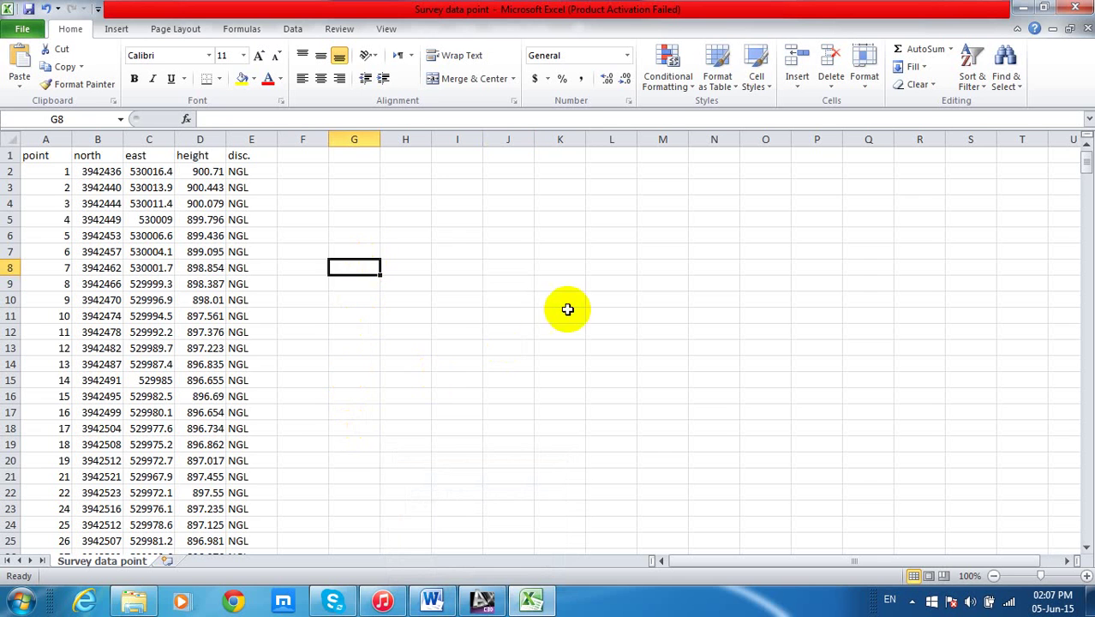
Look through the whole list of survey points down to its last row, examine the point 323 record, and return to the headings
click(566, 314)
scroll(293, 241, down, 20)
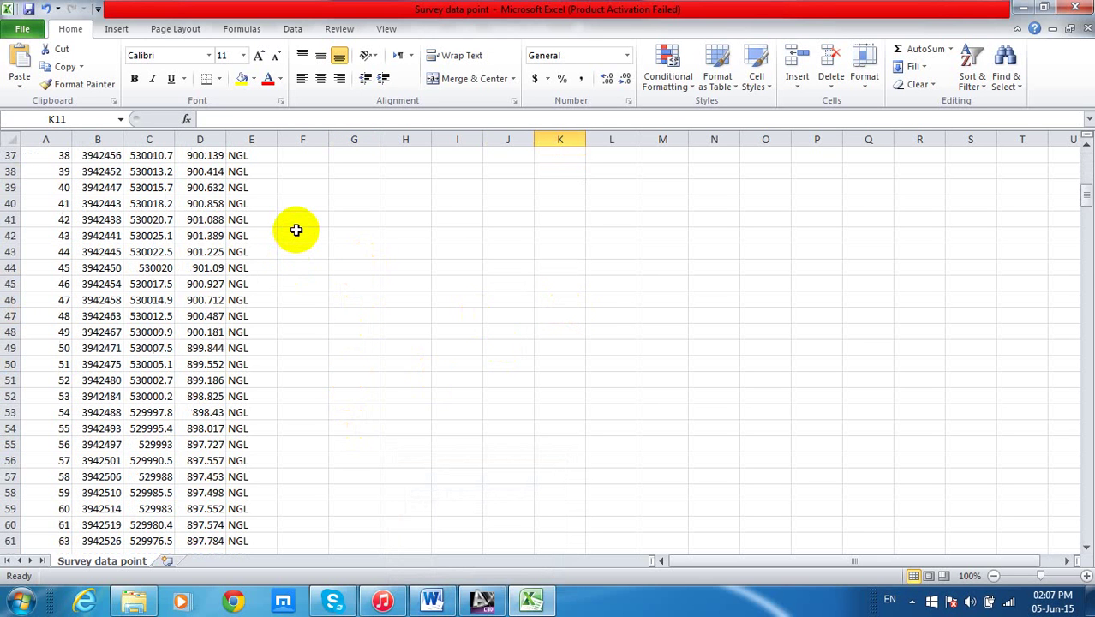
scroll(295, 230, down, 20)
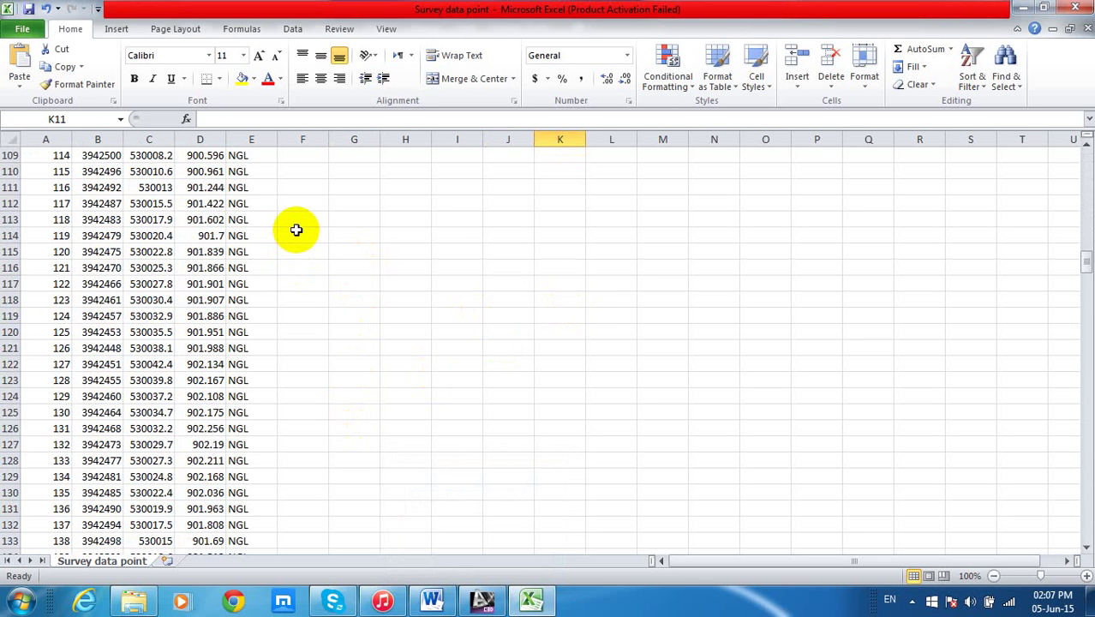
scroll(295, 230, down, 17)
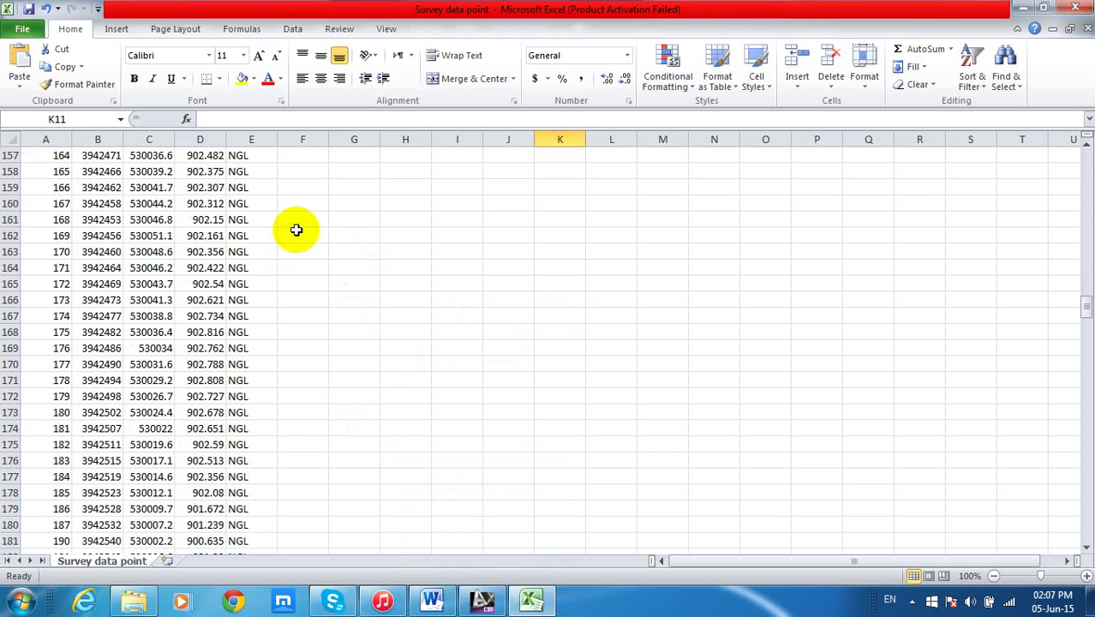
scroll(295, 230, down, 20)
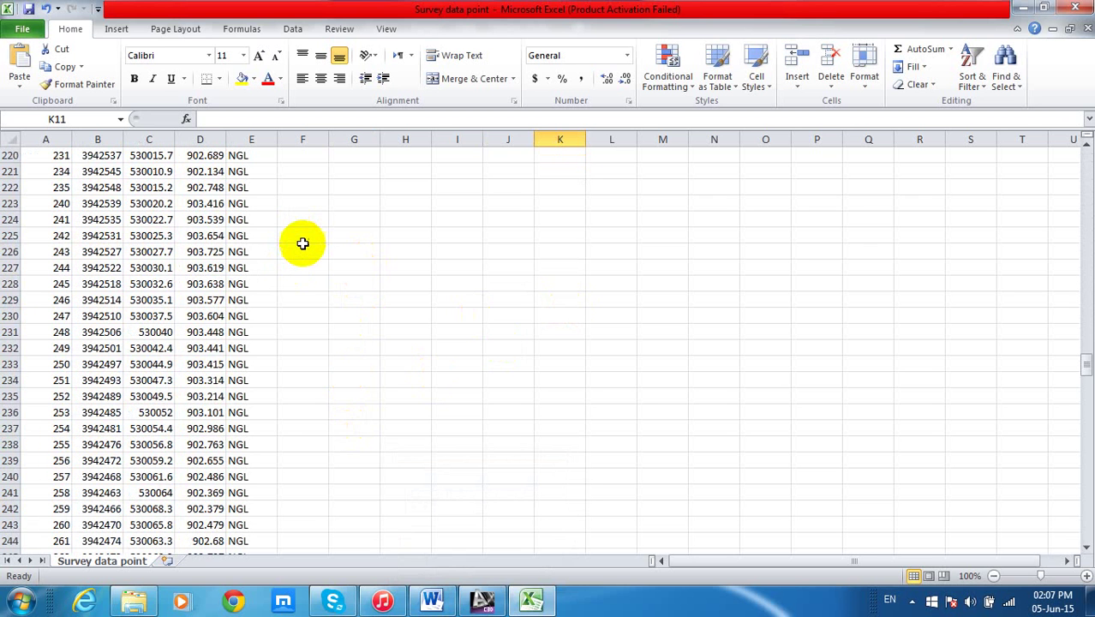
scroll(304, 244, down, 12)
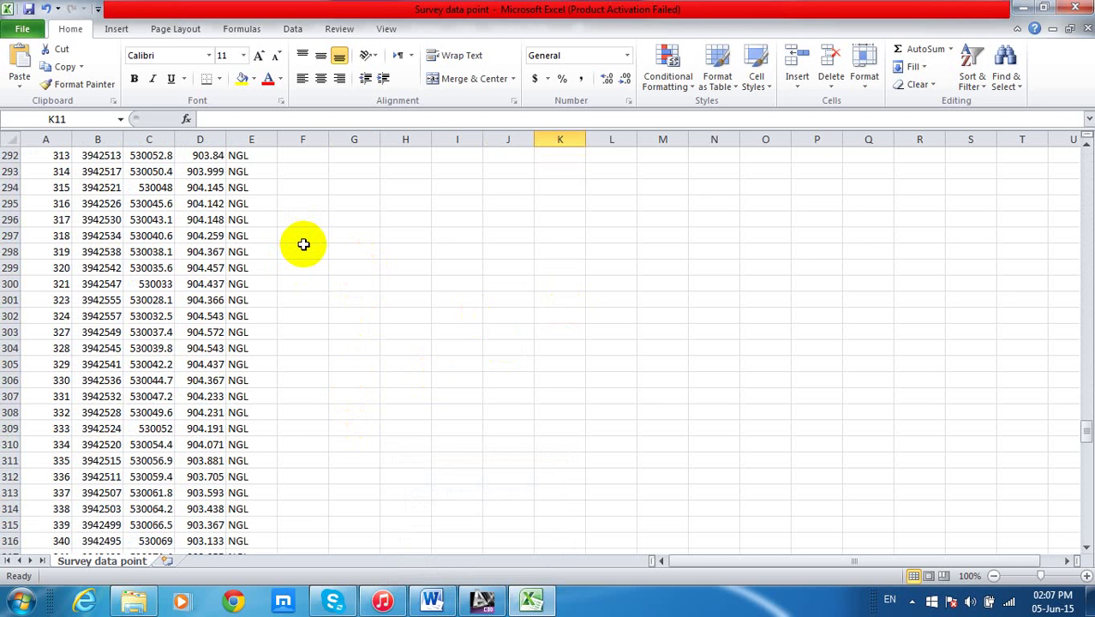
drag(49, 301, 237, 300)
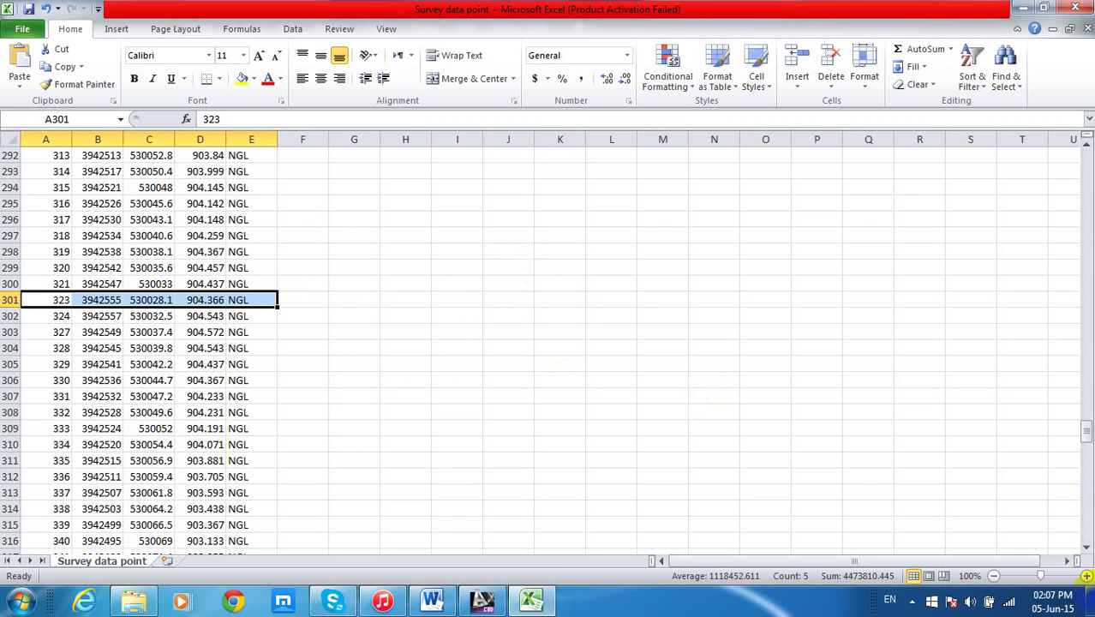
click(665, 280)
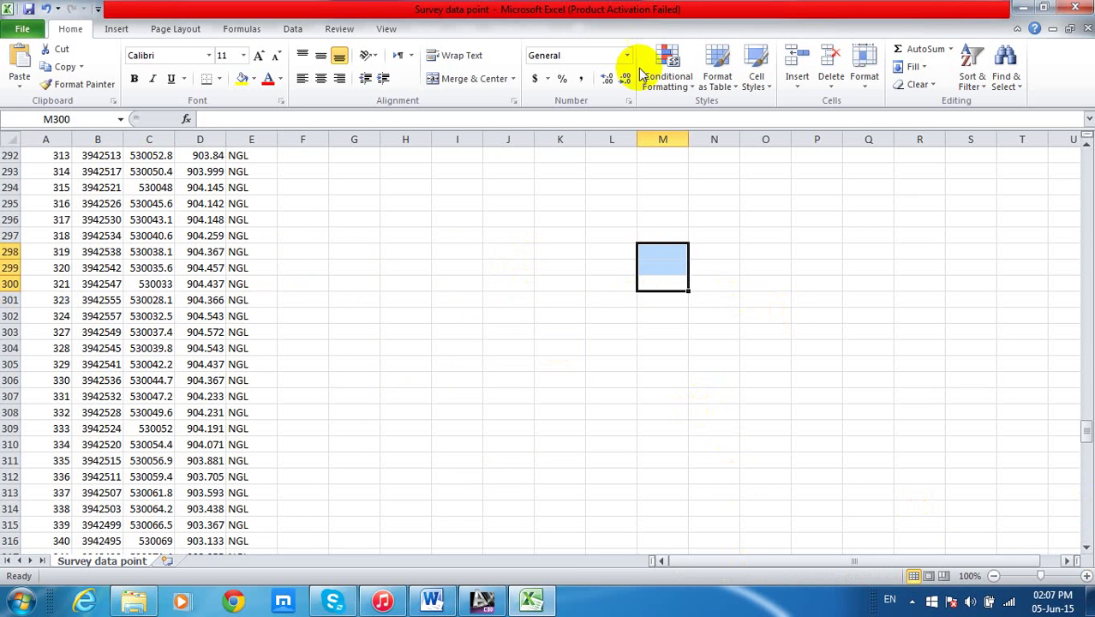
scroll(464, 235, down, 5)
scroll(463, 235, down, 20)
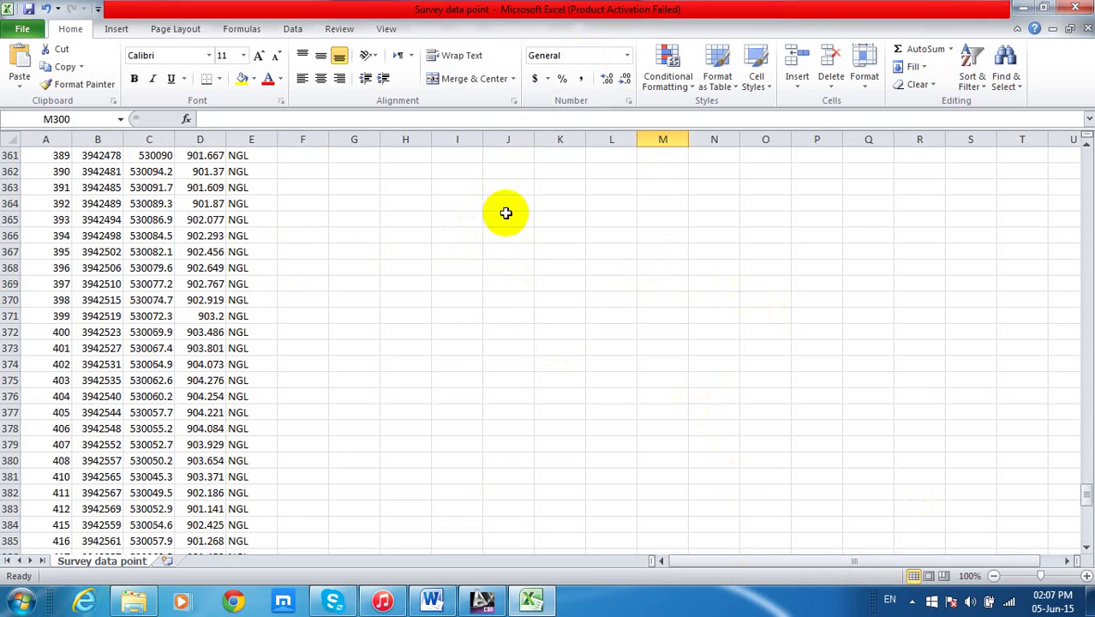
scroll(519, 189, down, 6)
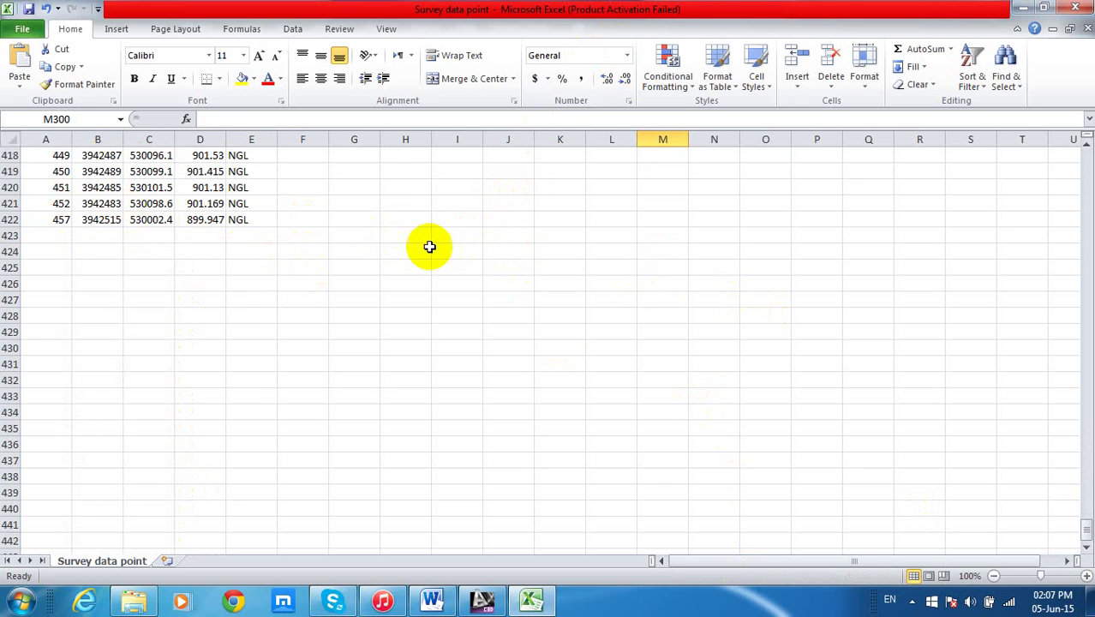
scroll(430, 247, up, 20)
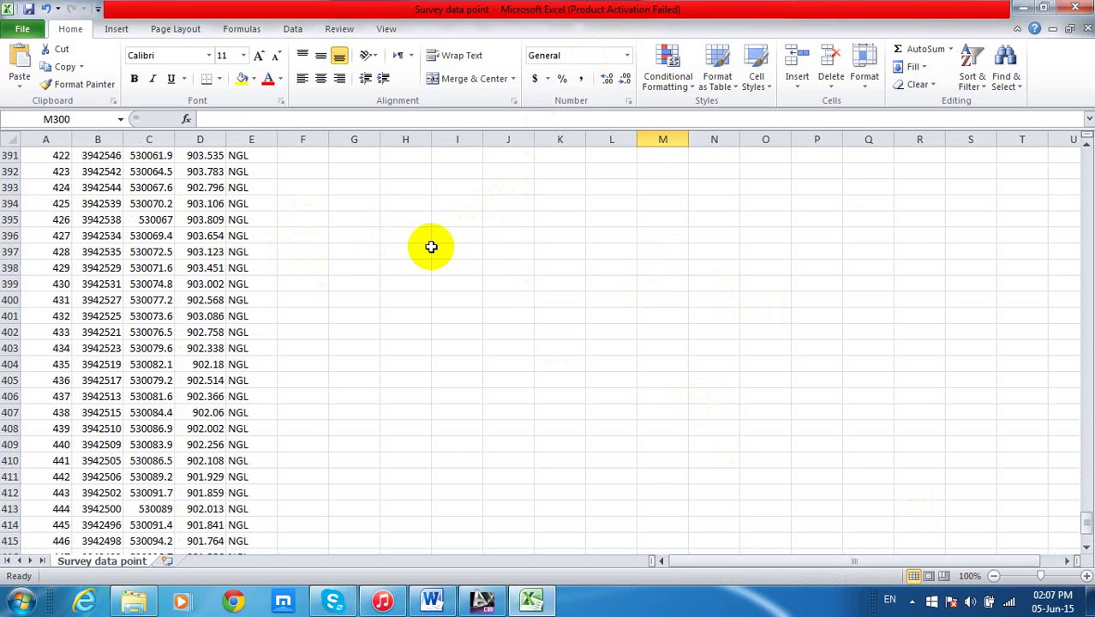
scroll(433, 239, up, 20)
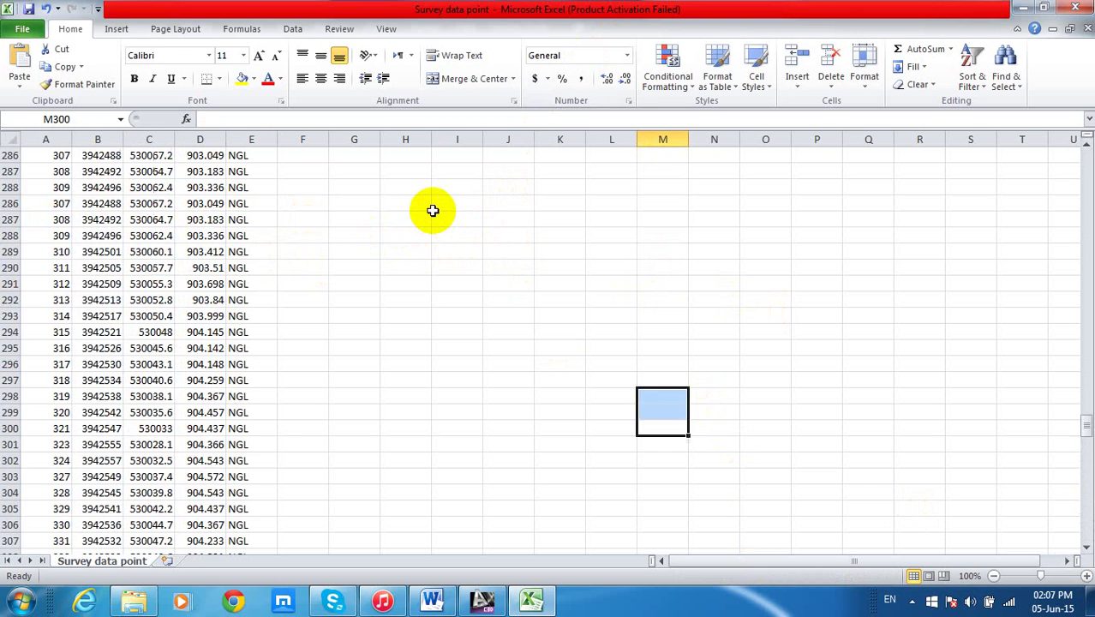
scroll(433, 210, up, 20)
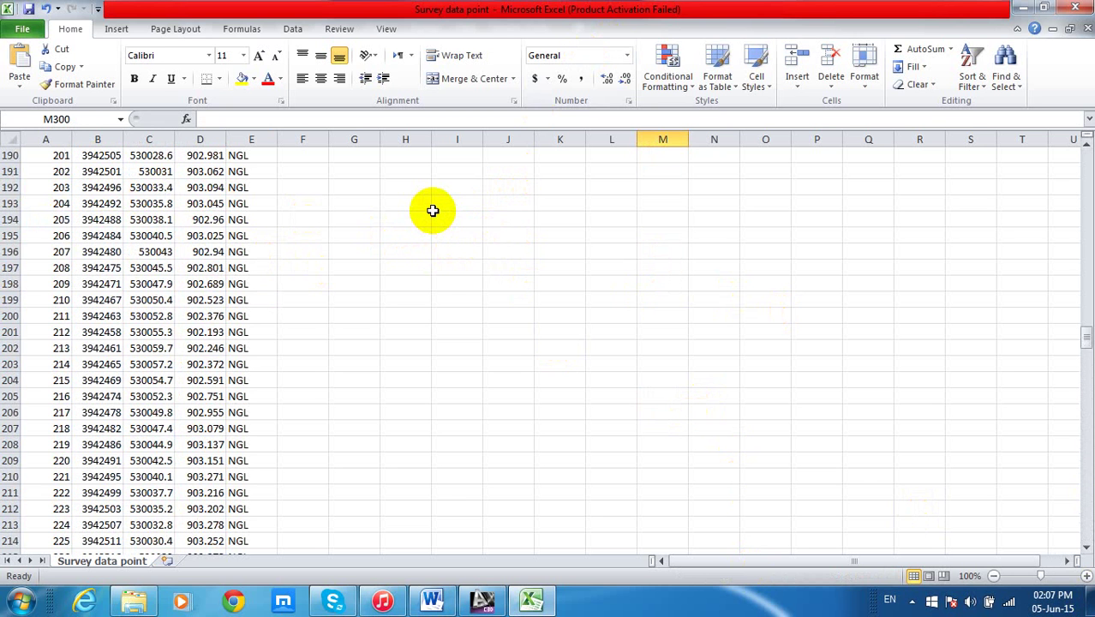
scroll(437, 196, up, 20)
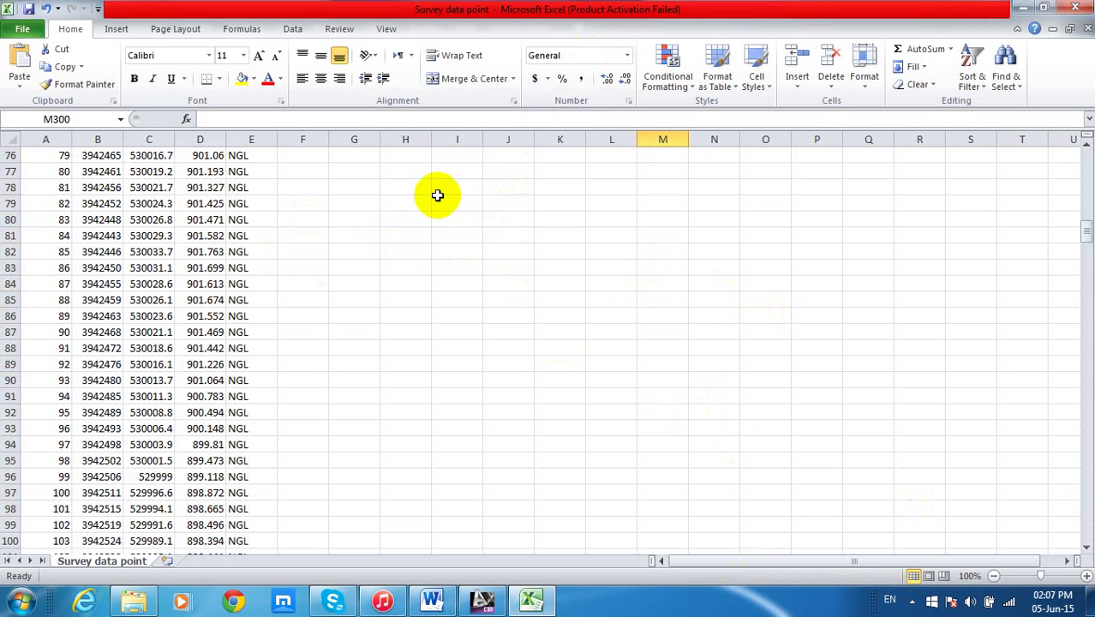
scroll(437, 195, up, 7)
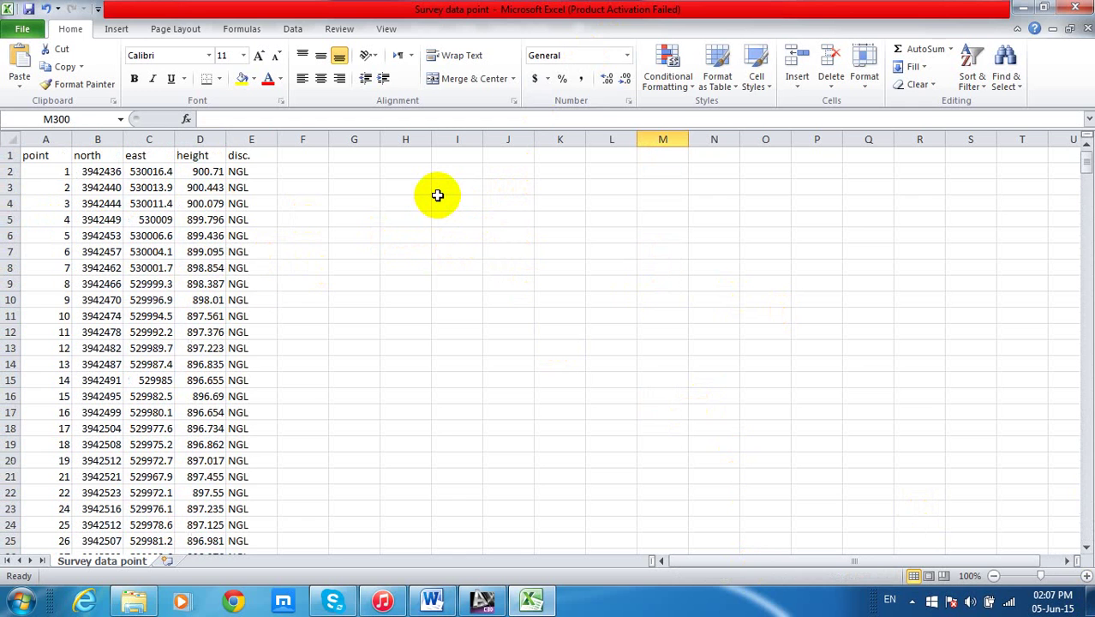
Highlight the heading row and several of the first point rows one after another to examine them
click(433, 254)
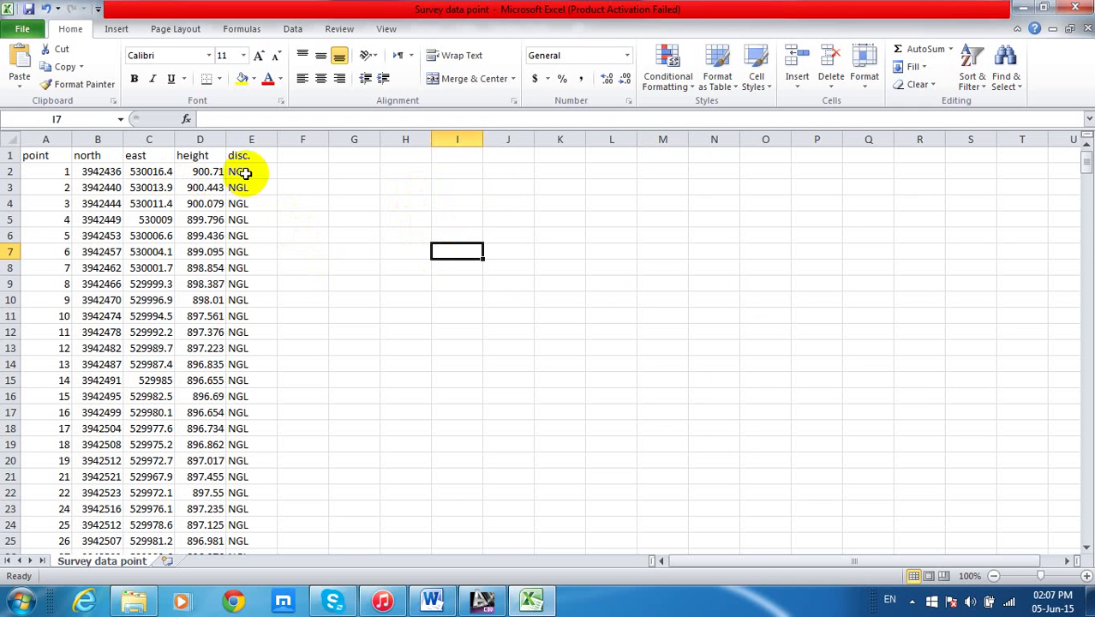
click(11, 155)
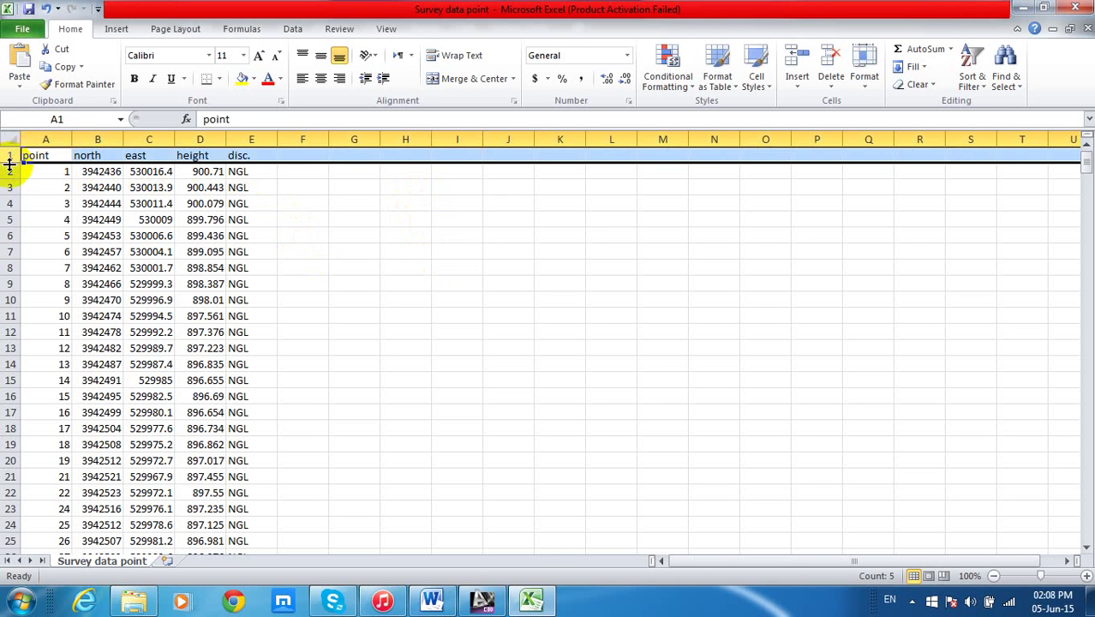
click(11, 171)
click(9, 187)
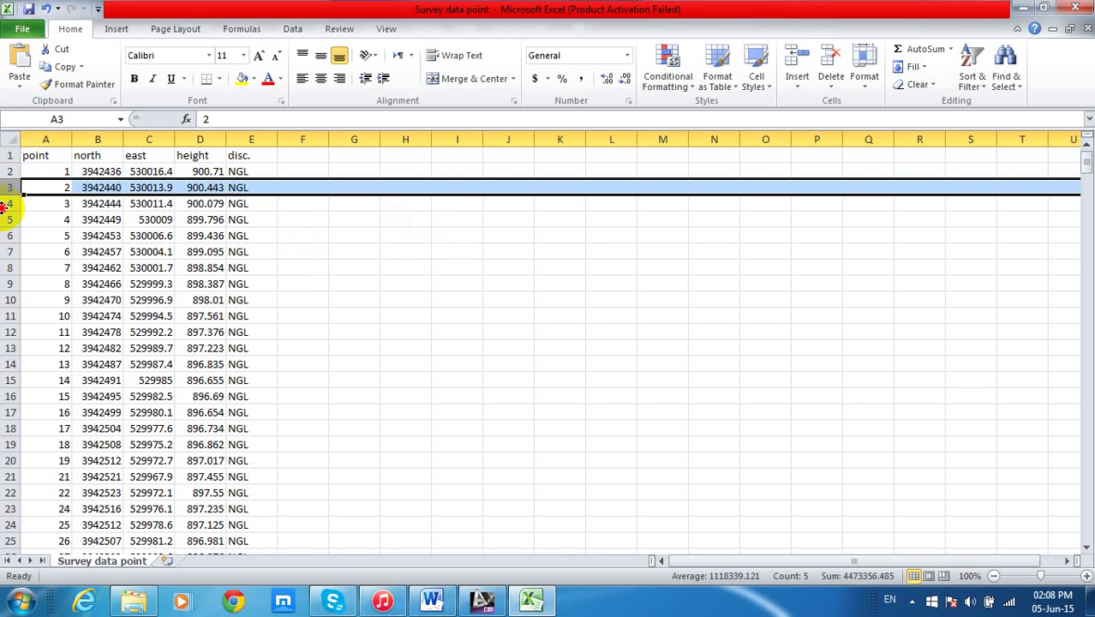
click(10, 219)
click(8, 235)
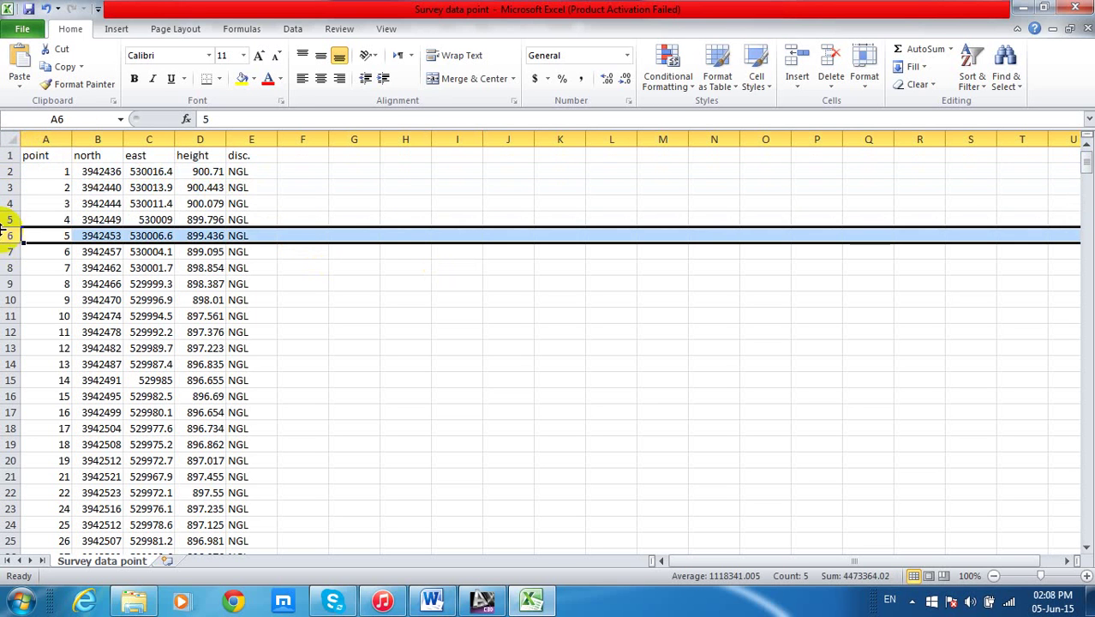
Adjust the widths of the north, east and height columns so the coordinates show all their decimals
click(8, 219)
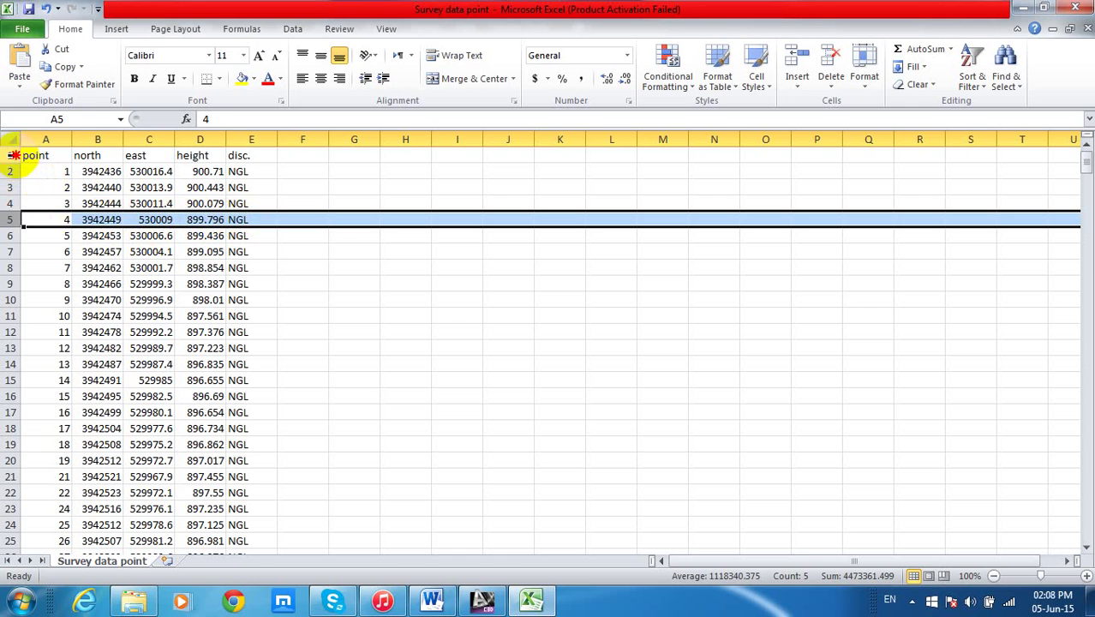
click(12, 155)
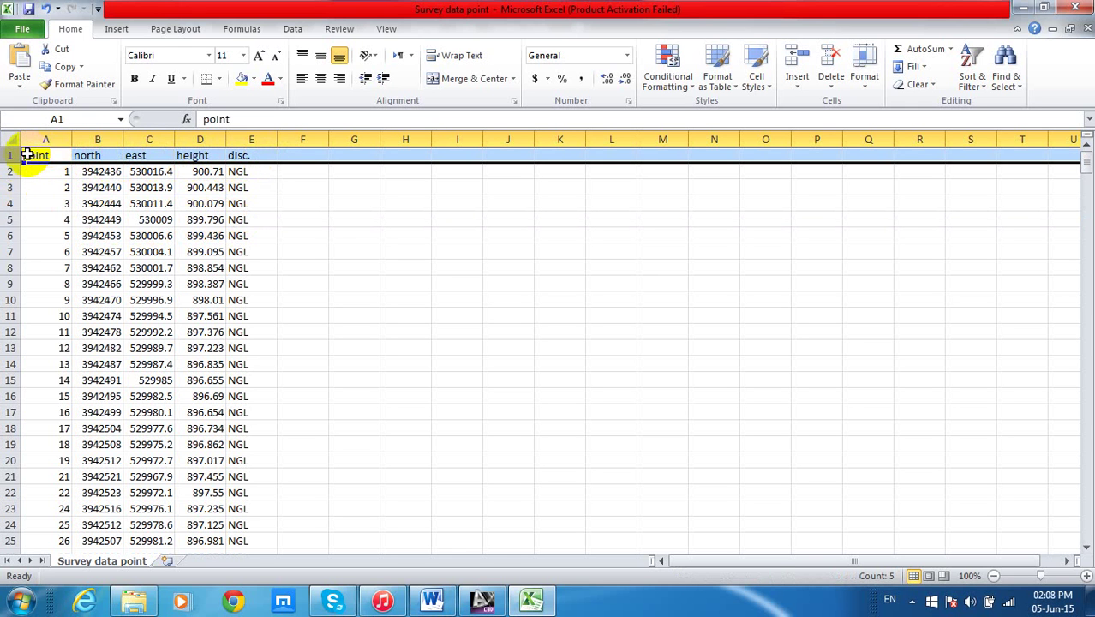
double_click(122, 137)
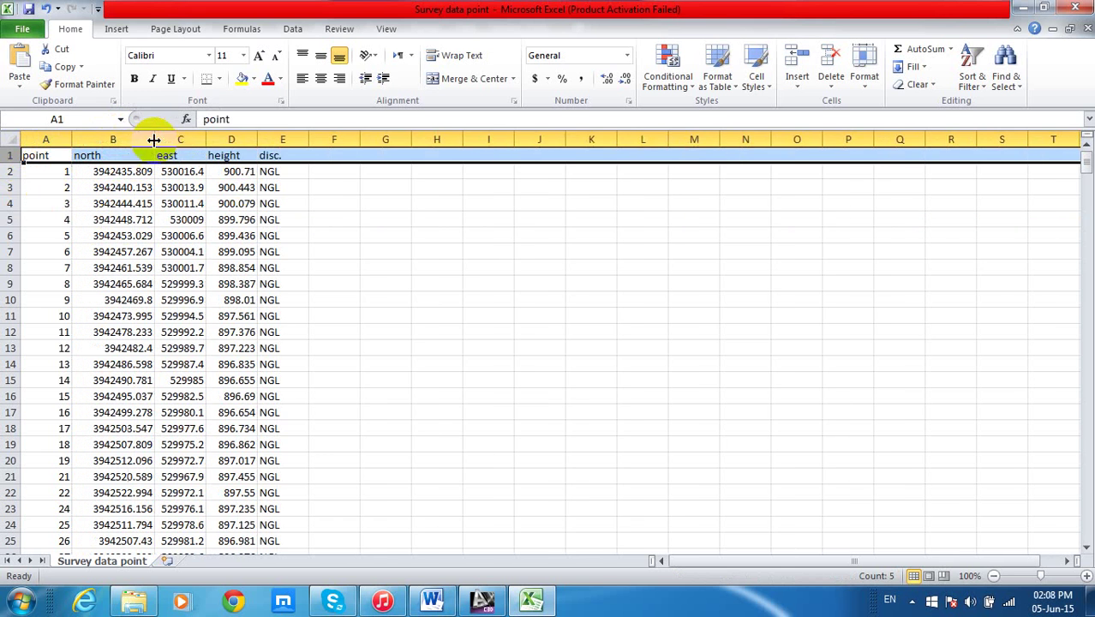
double_click(213, 140)
double_click(348, 138)
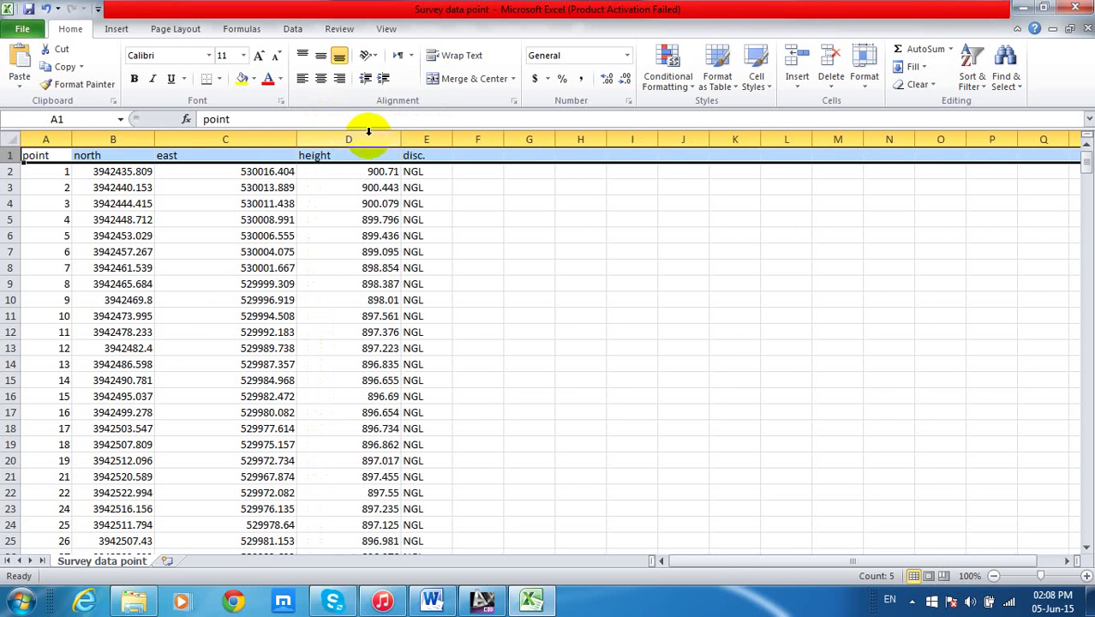
drag(296, 140, 233, 140)
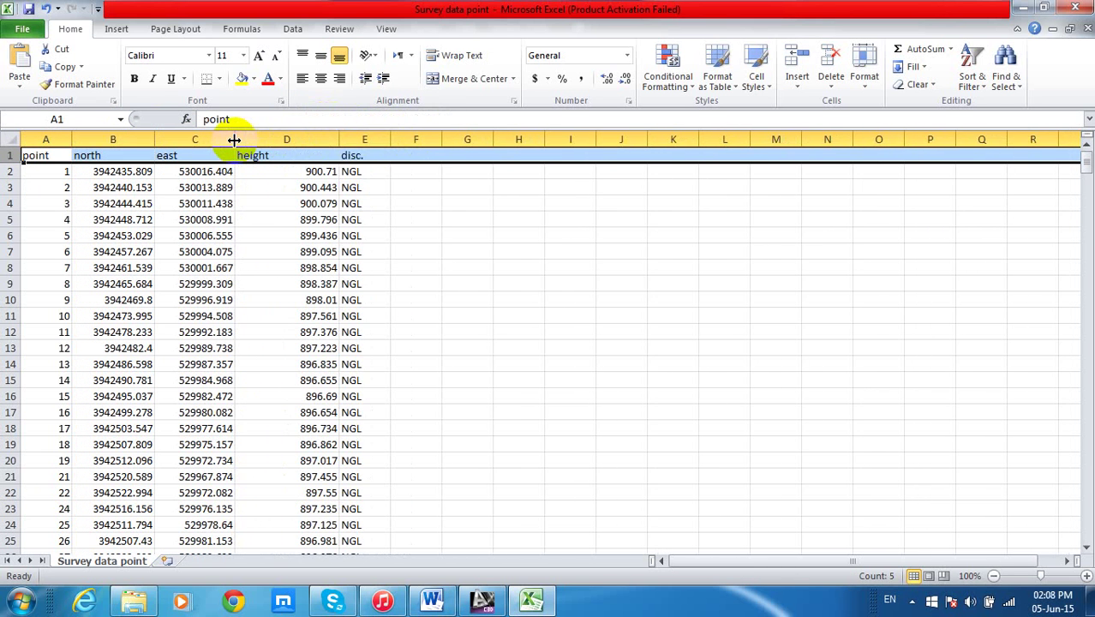
drag(340, 140, 379, 139)
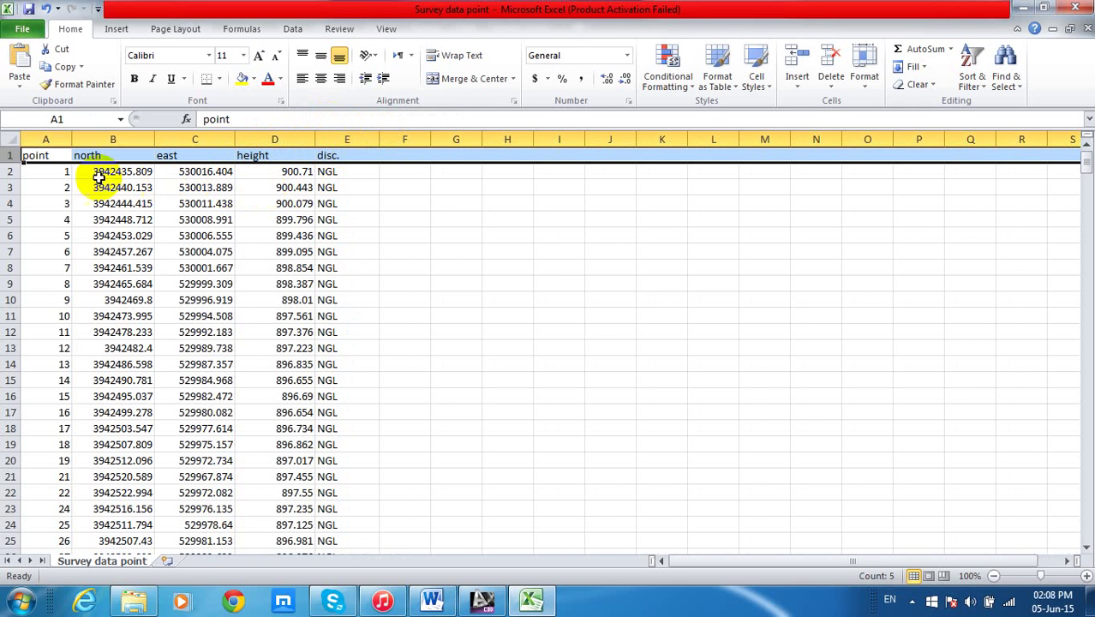
Examine the point, north, east, height and disc. columns one by one, followed by each value of the first point record
click(42, 177)
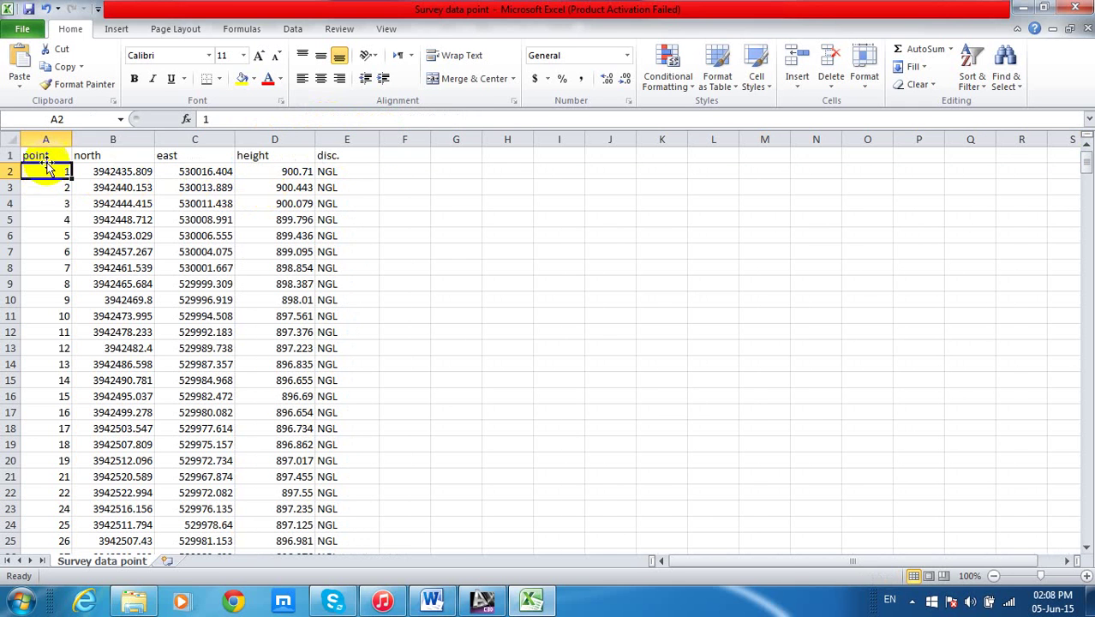
click(51, 138)
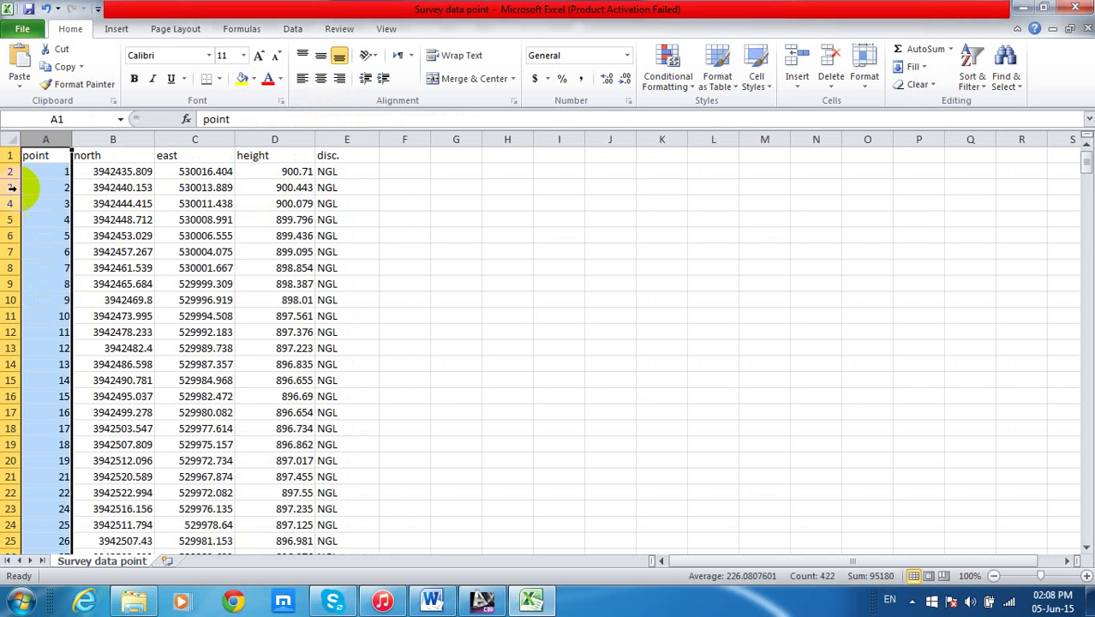
click(141, 139)
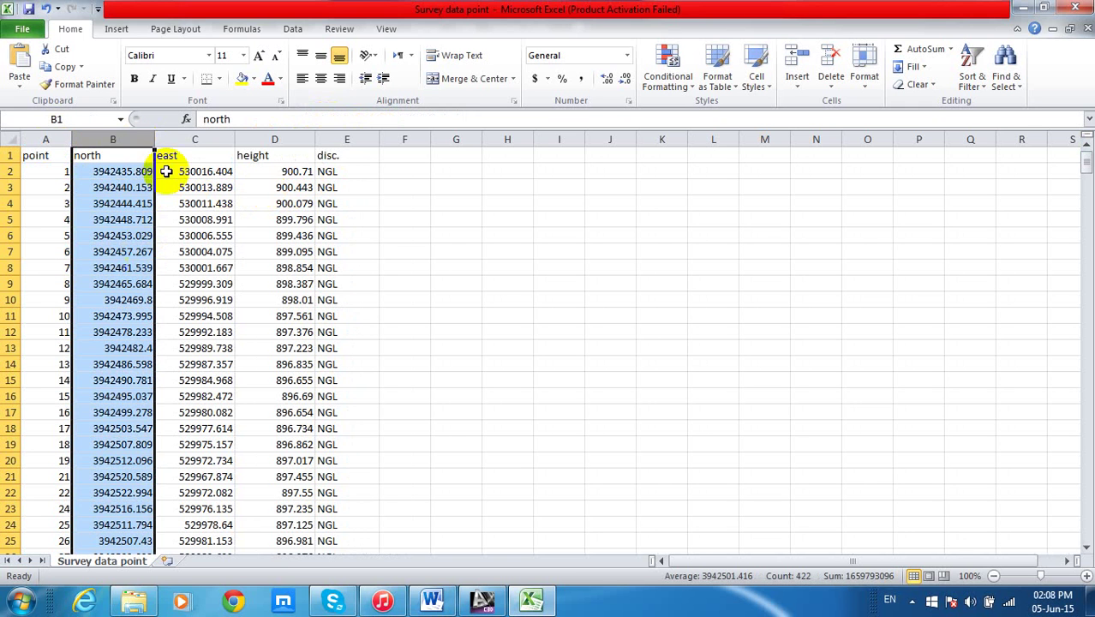
click(184, 138)
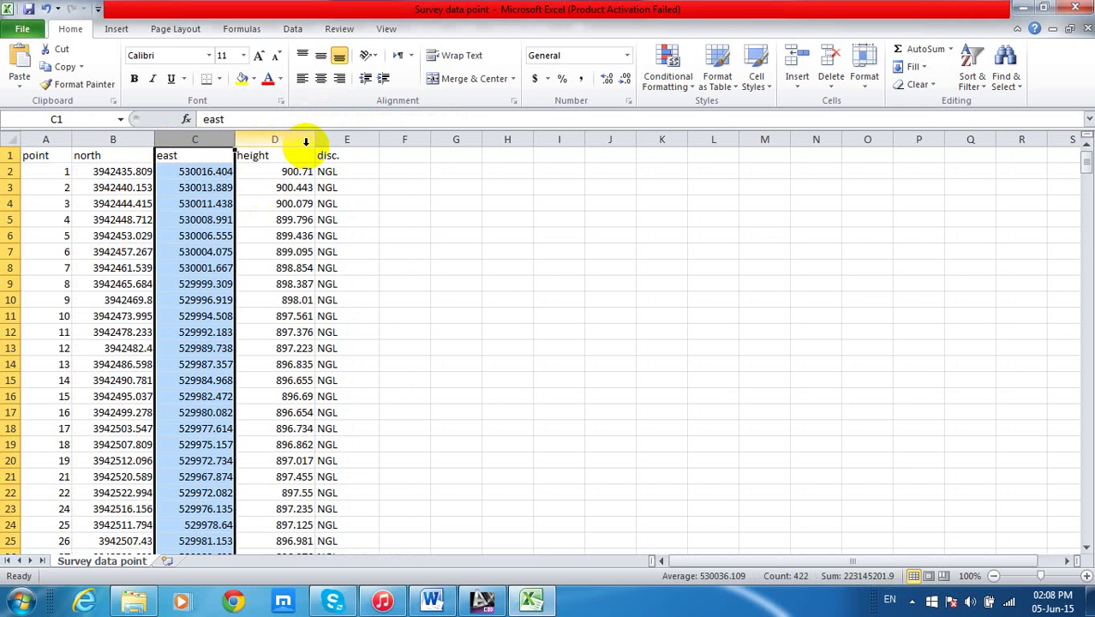
click(301, 139)
click(351, 138)
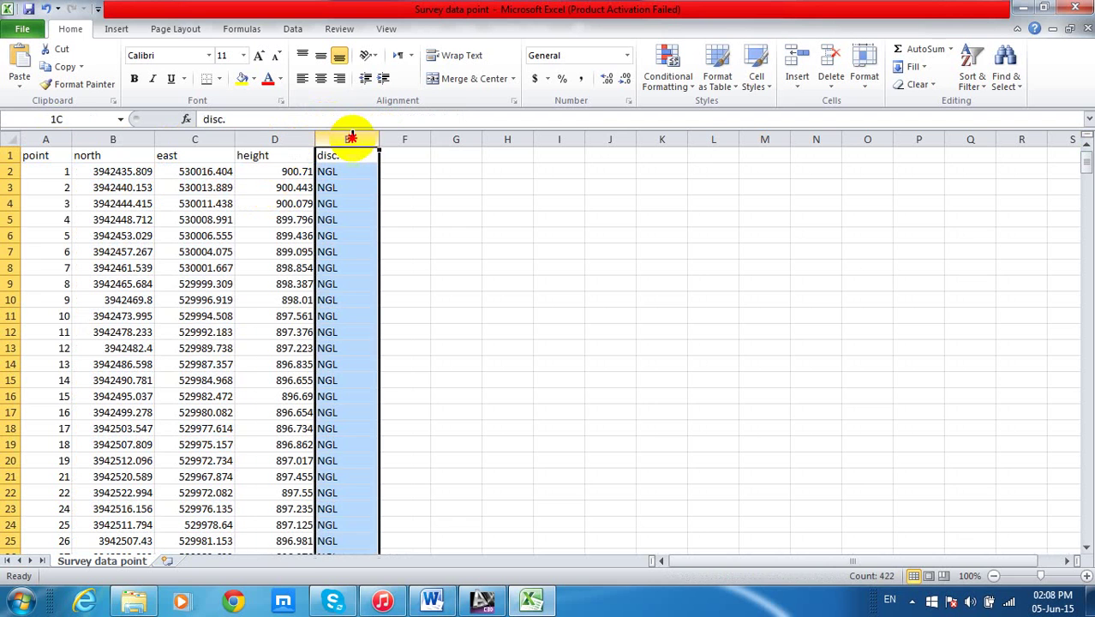
click(535, 187)
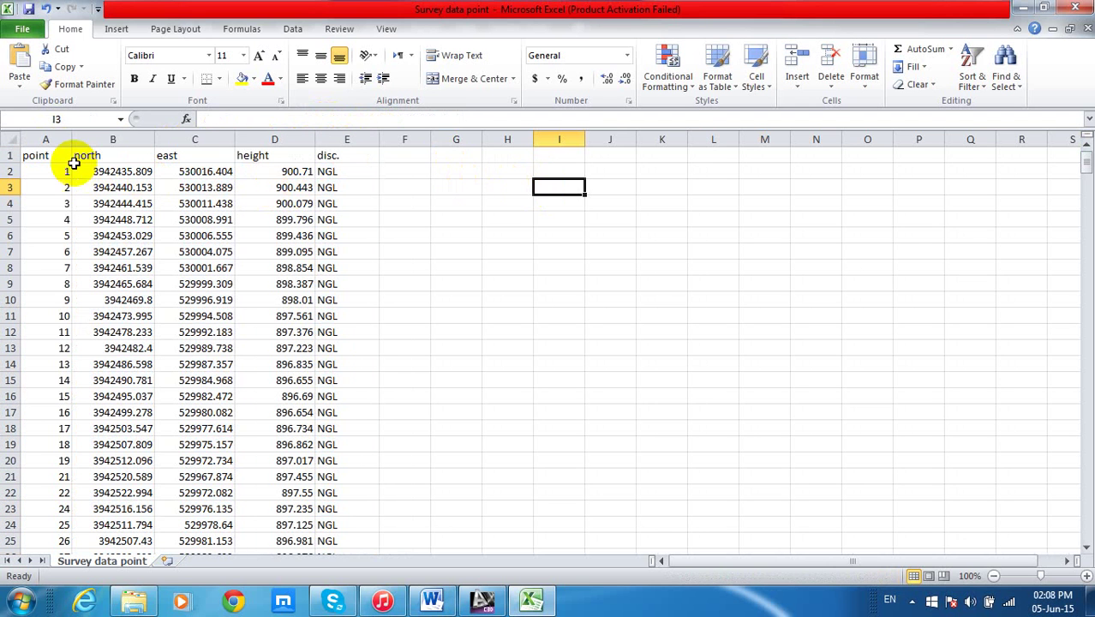
click(39, 174)
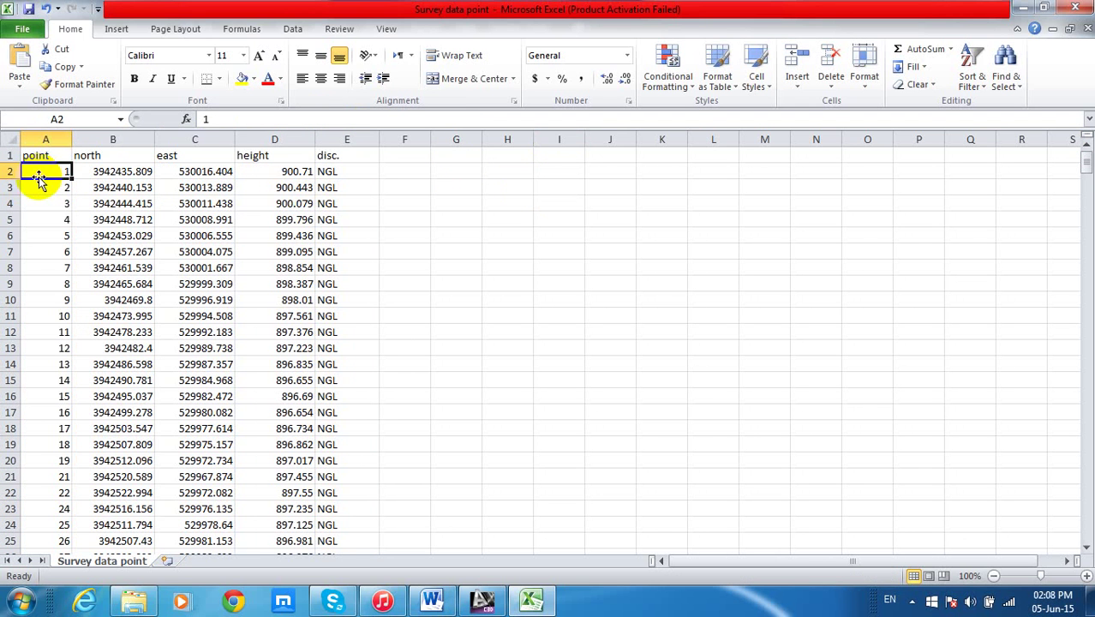
click(112, 173)
click(206, 174)
click(287, 173)
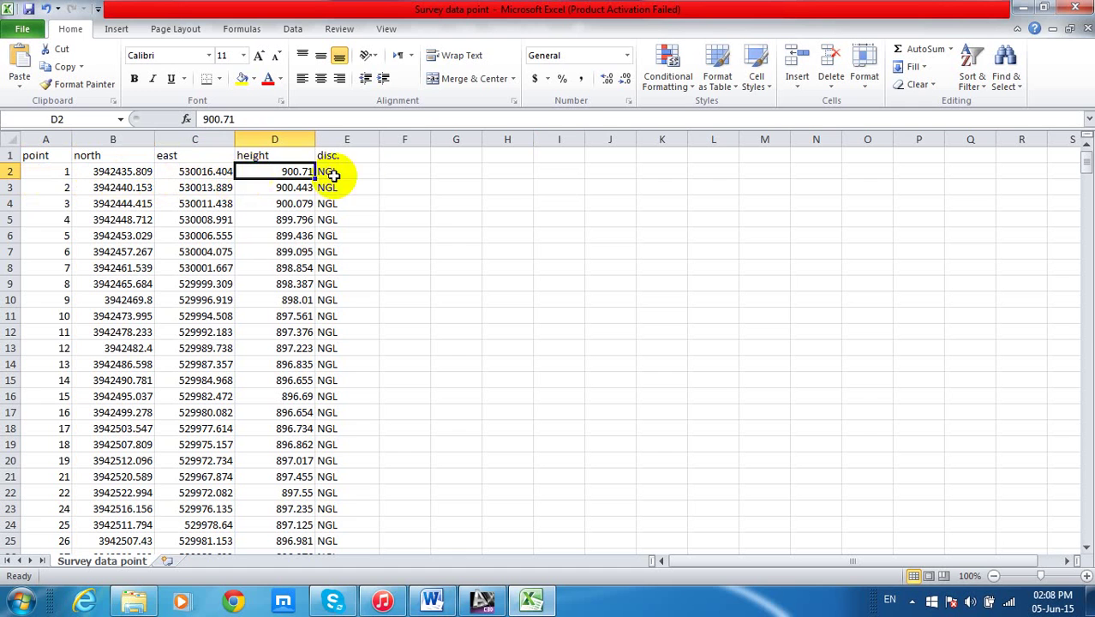
click(353, 172)
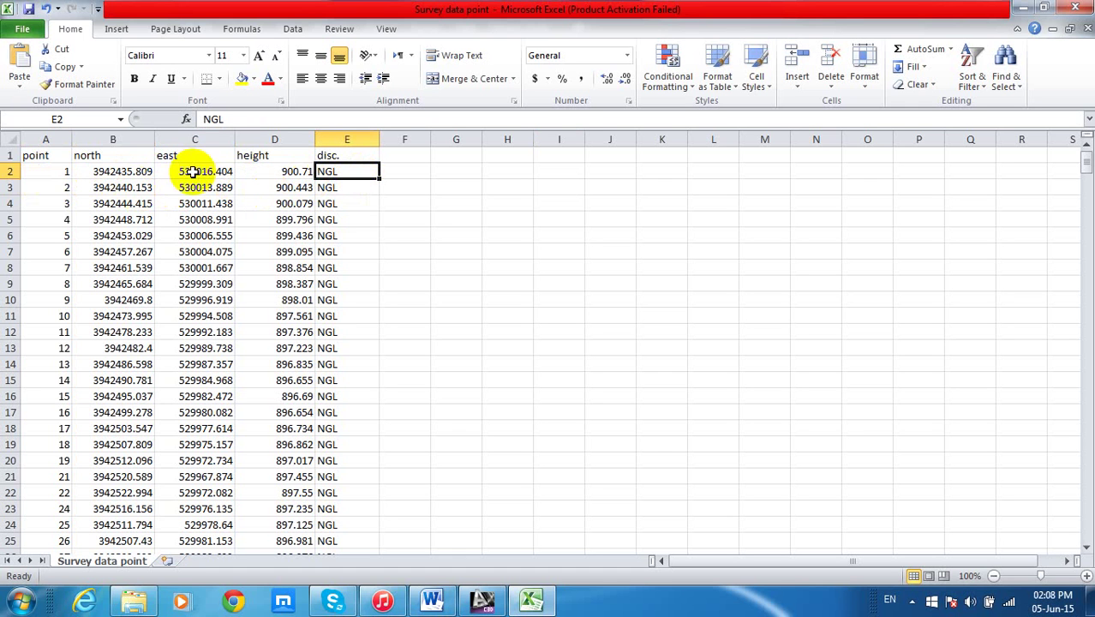
click(400, 204)
text(p)
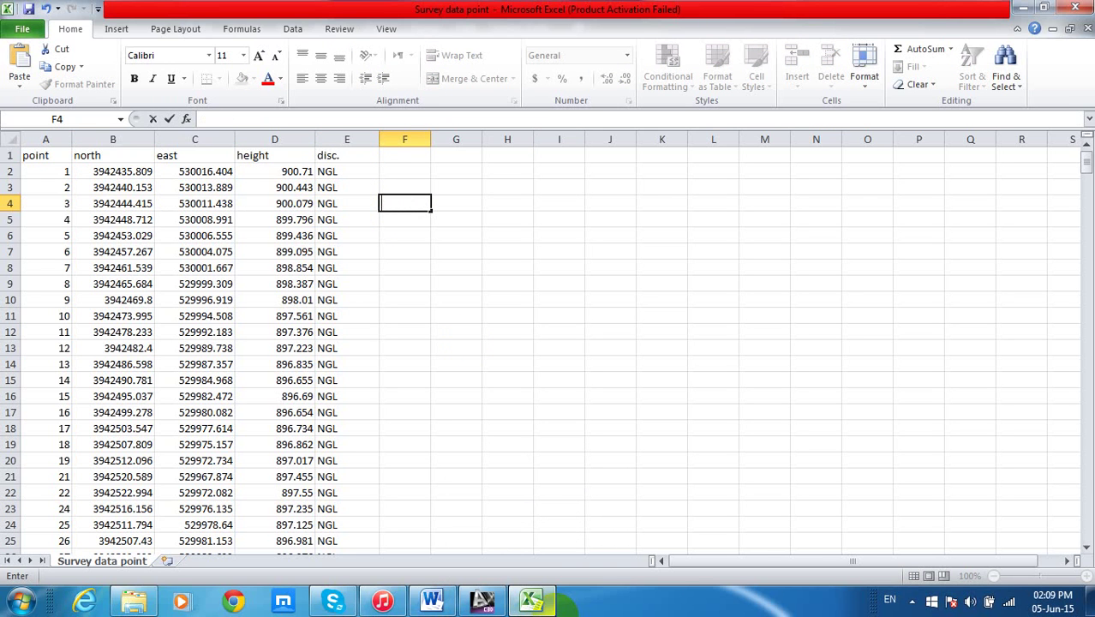
click(514, 267)
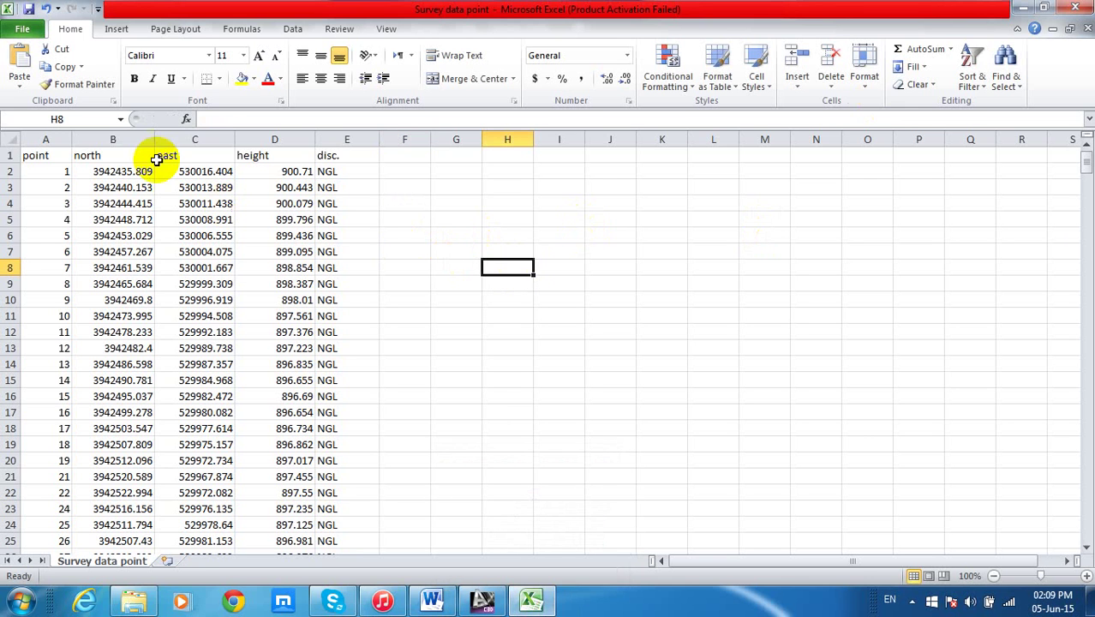
Delete the heading row above the survey points
click(47, 188)
right_click(50, 190)
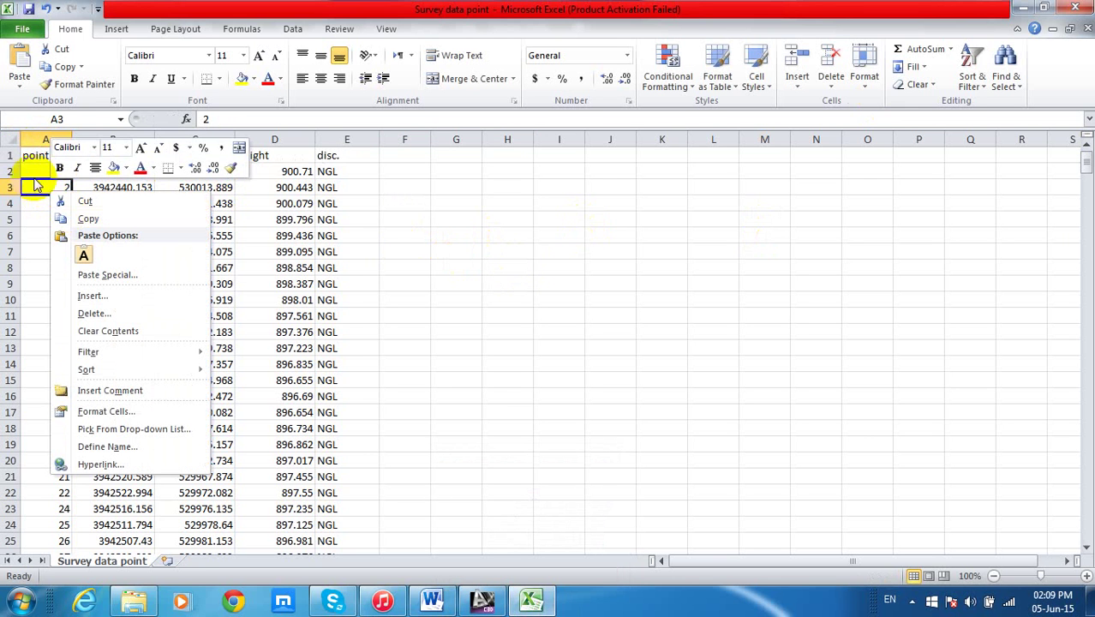
click(7, 166)
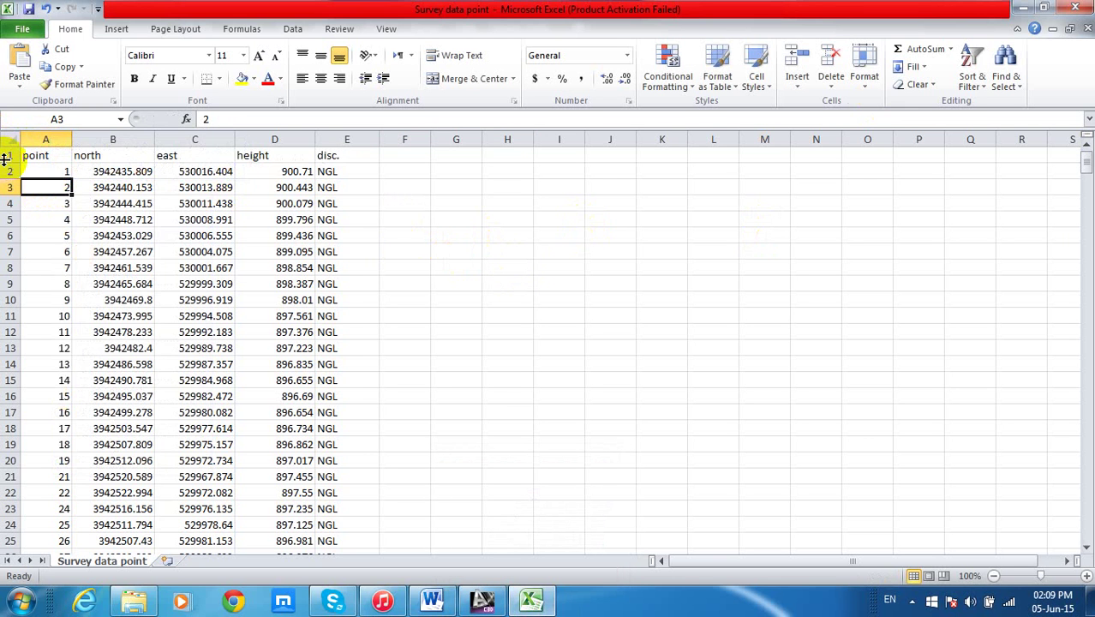
click(9, 155)
right_click(9, 155)
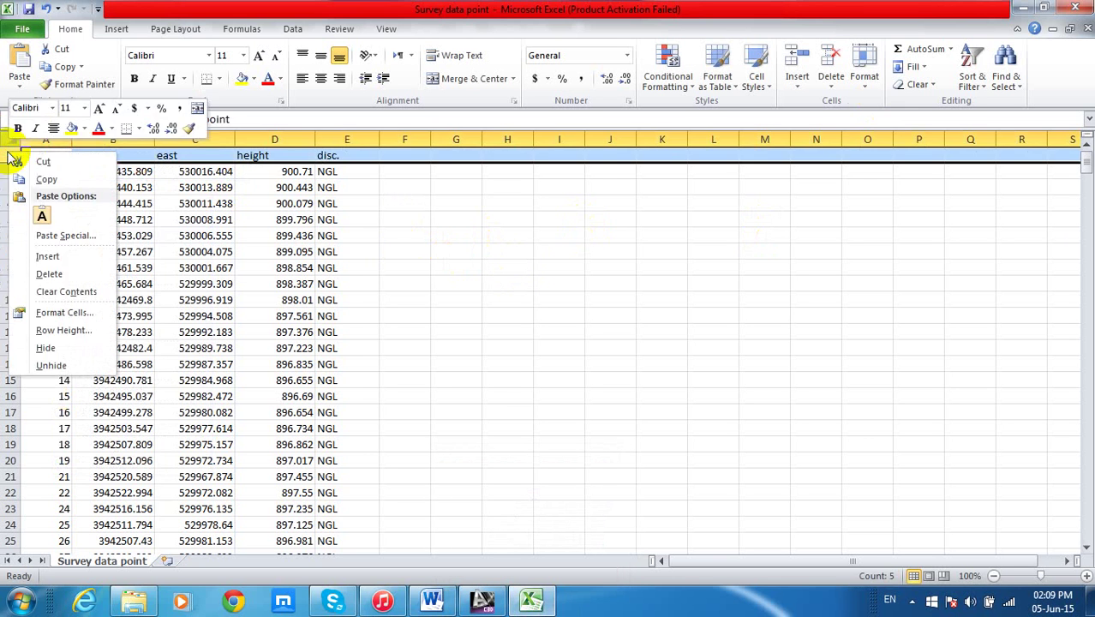
click(49, 274)
click(489, 280)
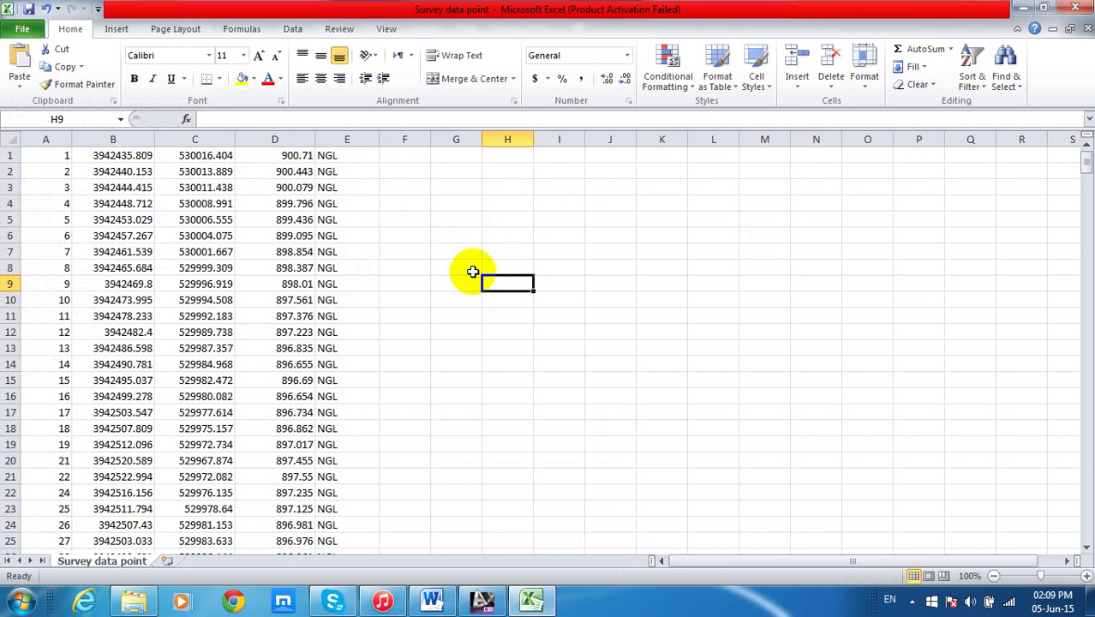
Save the sheet in the drowing folder as a Text (Tab delimited) file named "test"
click(21, 29)
click(86, 77)
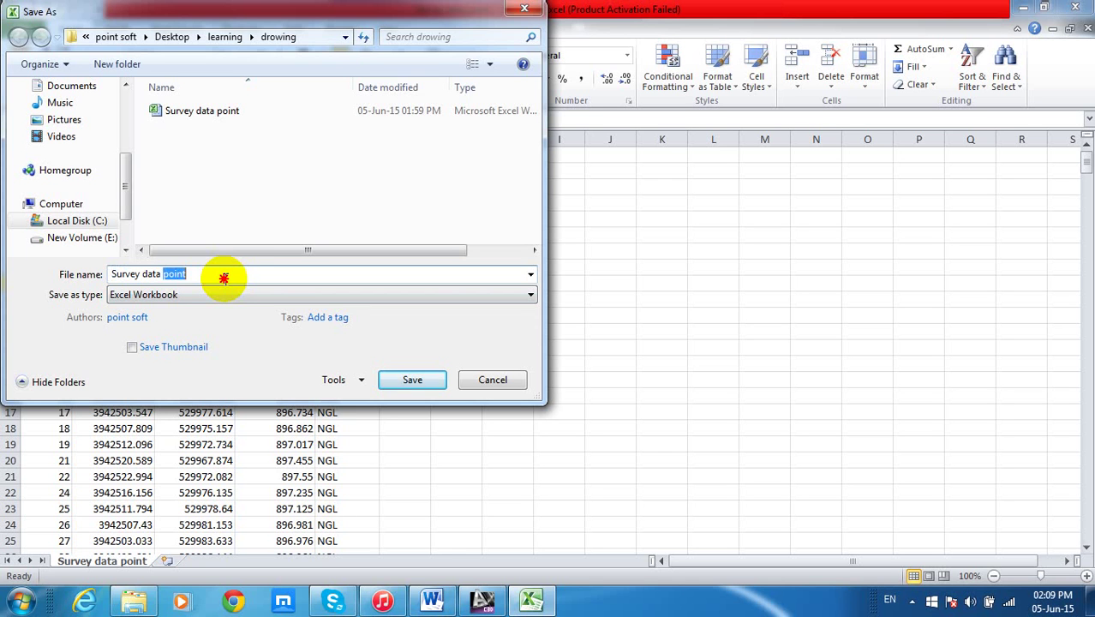
drag(186, 274, 114, 274)
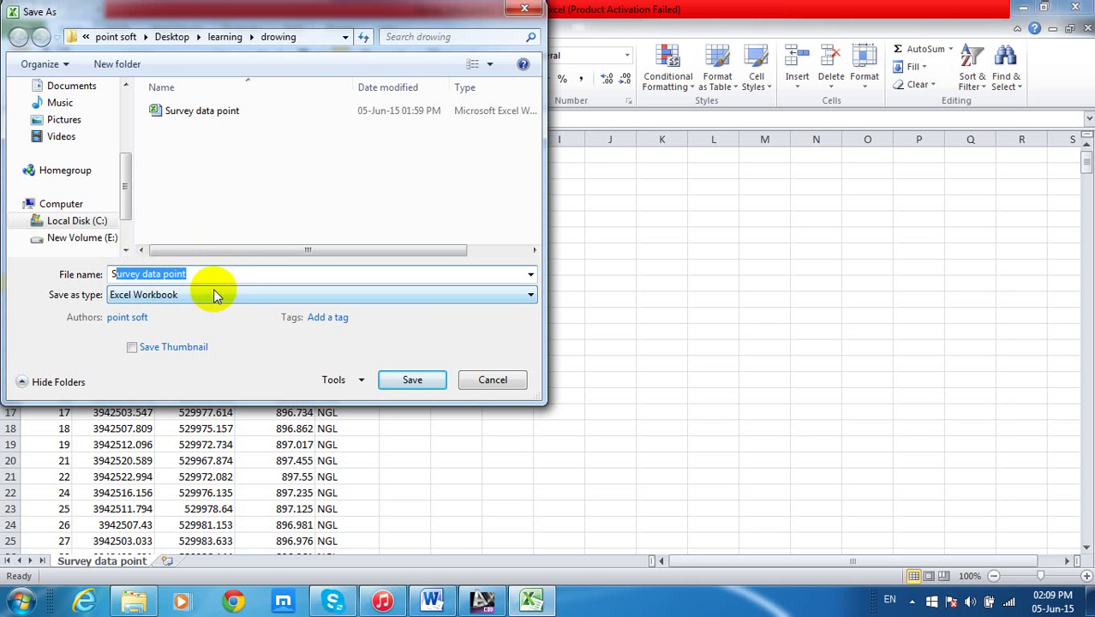
drag(221, 267, 81, 276)
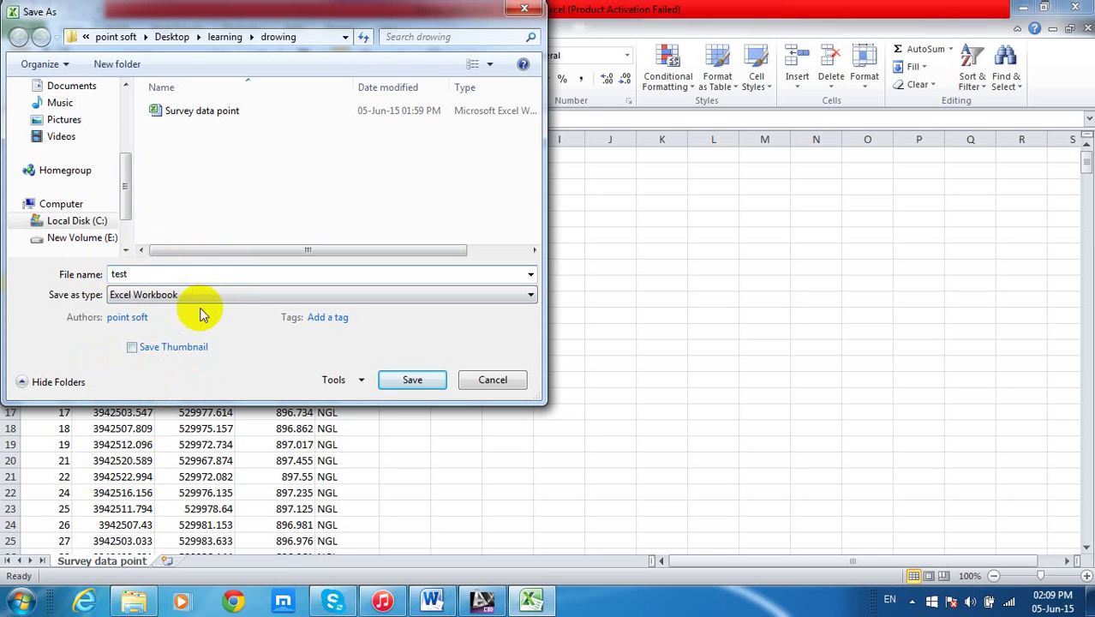
click(225, 294)
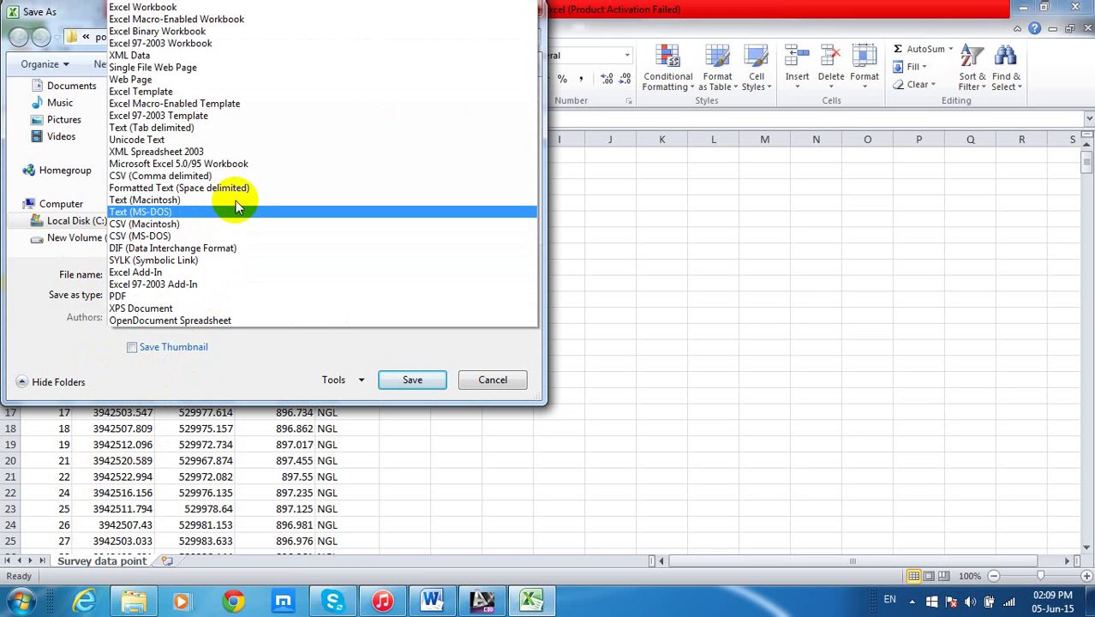
click(239, 128)
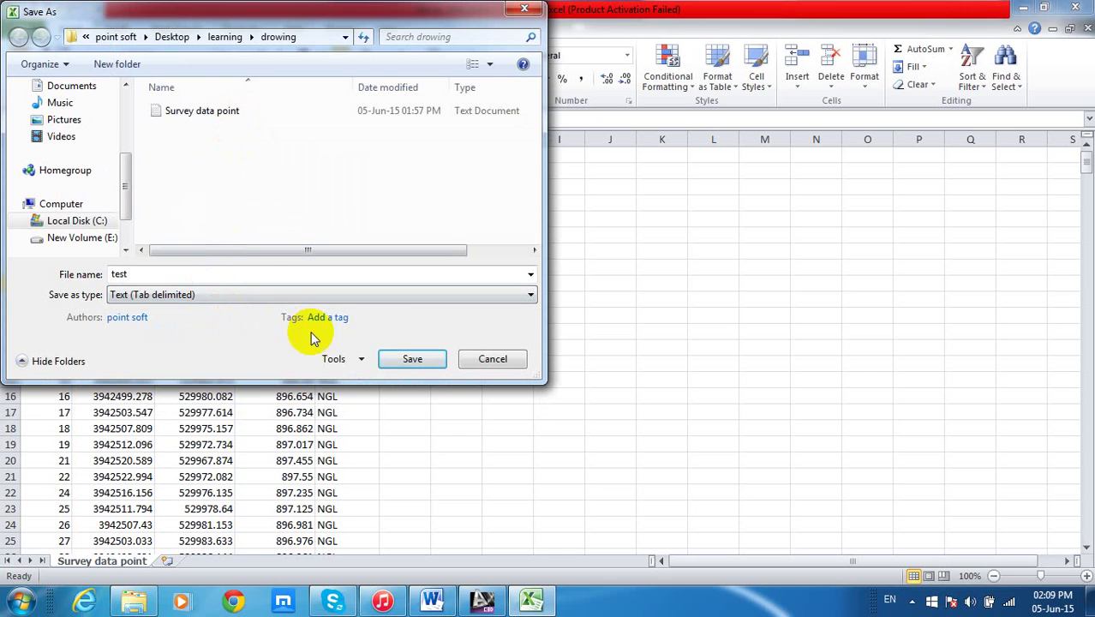
click(409, 361)
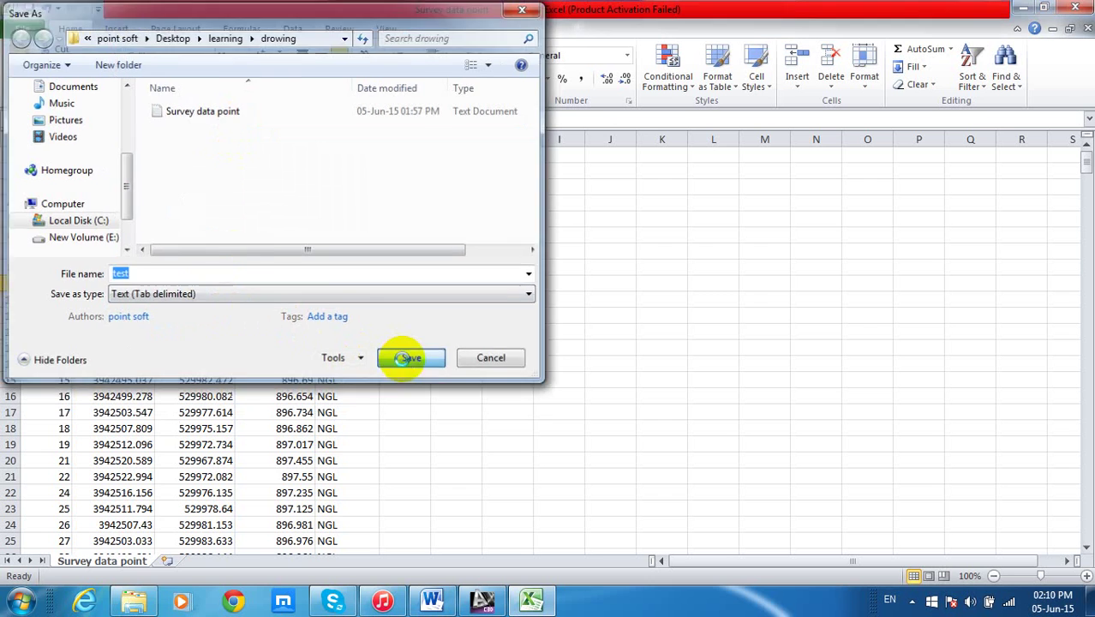
click(487, 354)
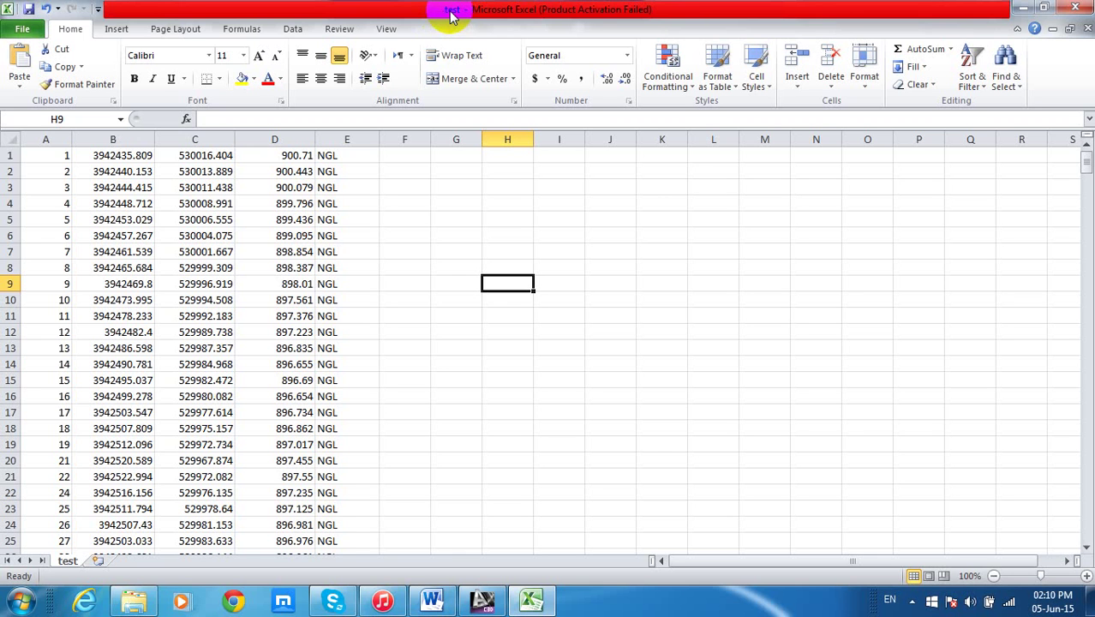
Close the test file without saving its changes again and switch to Drawing1 in AutoCAD Civil 3D
click(1085, 29)
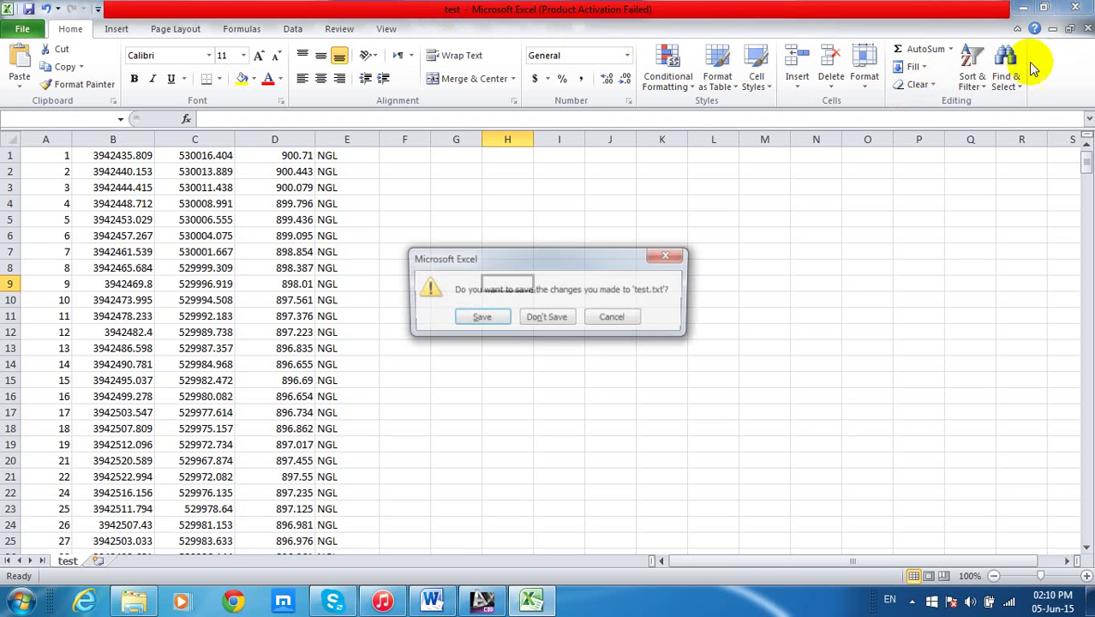
click(547, 318)
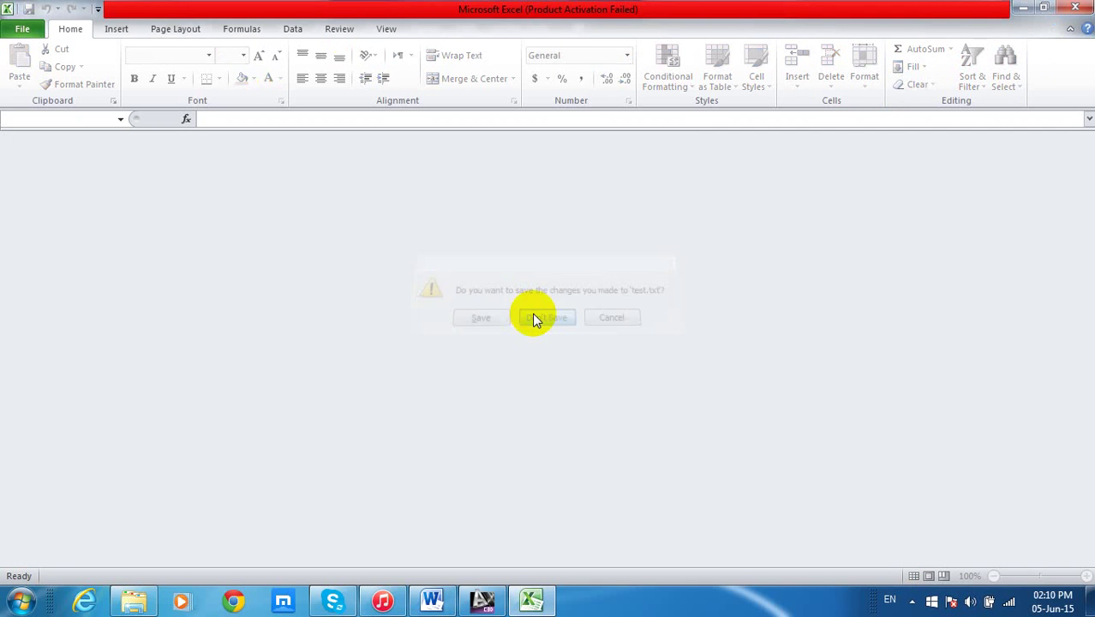
click(1028, 11)
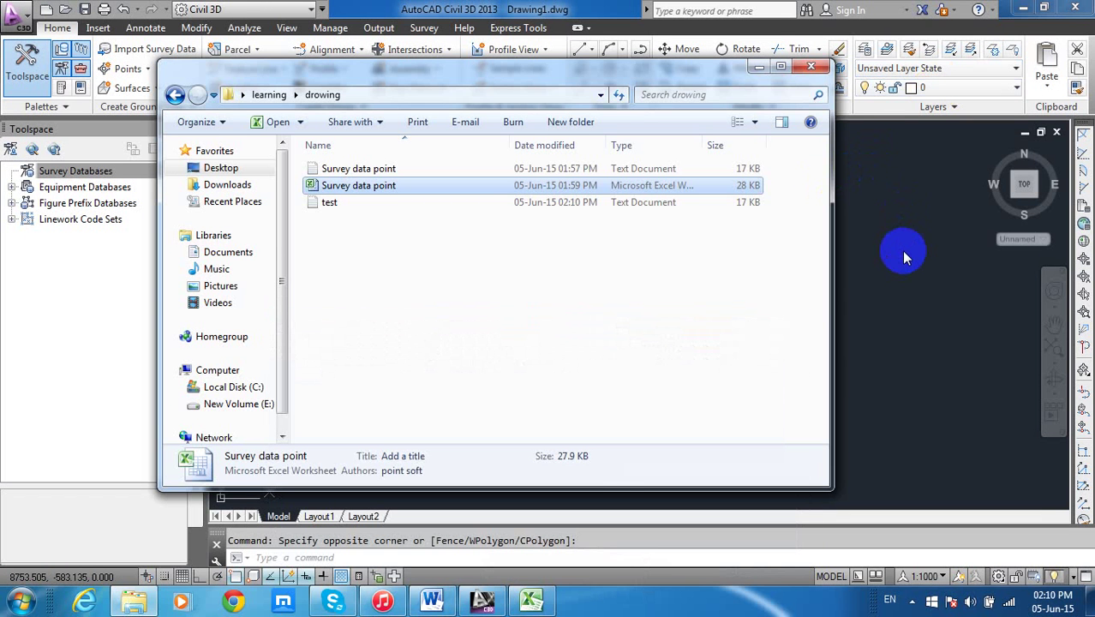
click(901, 250)
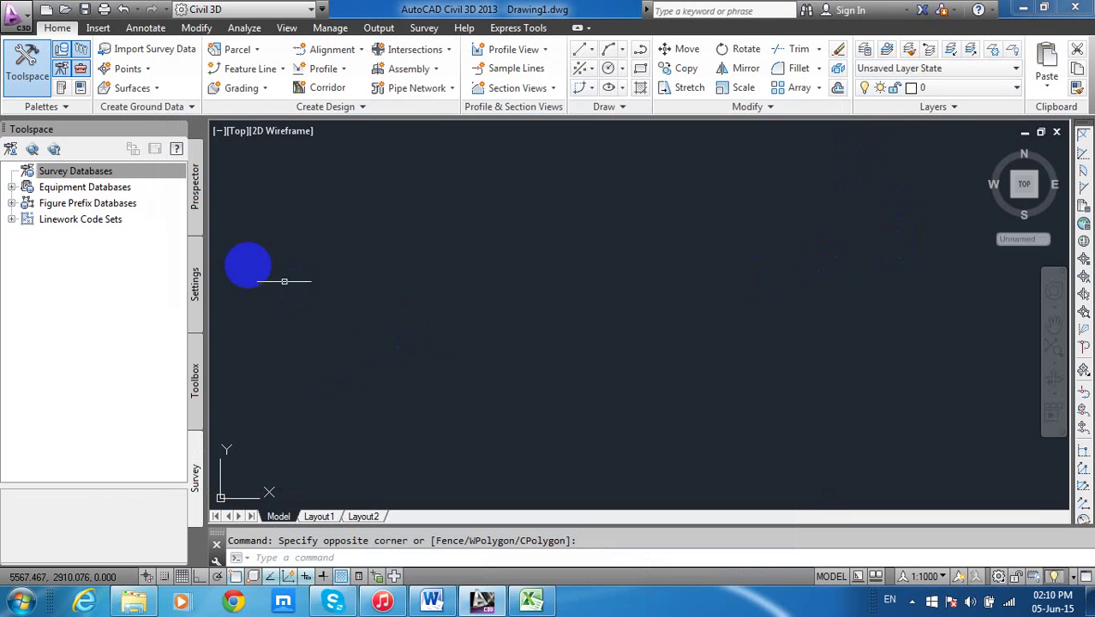
Display the Prospector tree of Drawing1 and open the Point Creation Tools
click(196, 176)
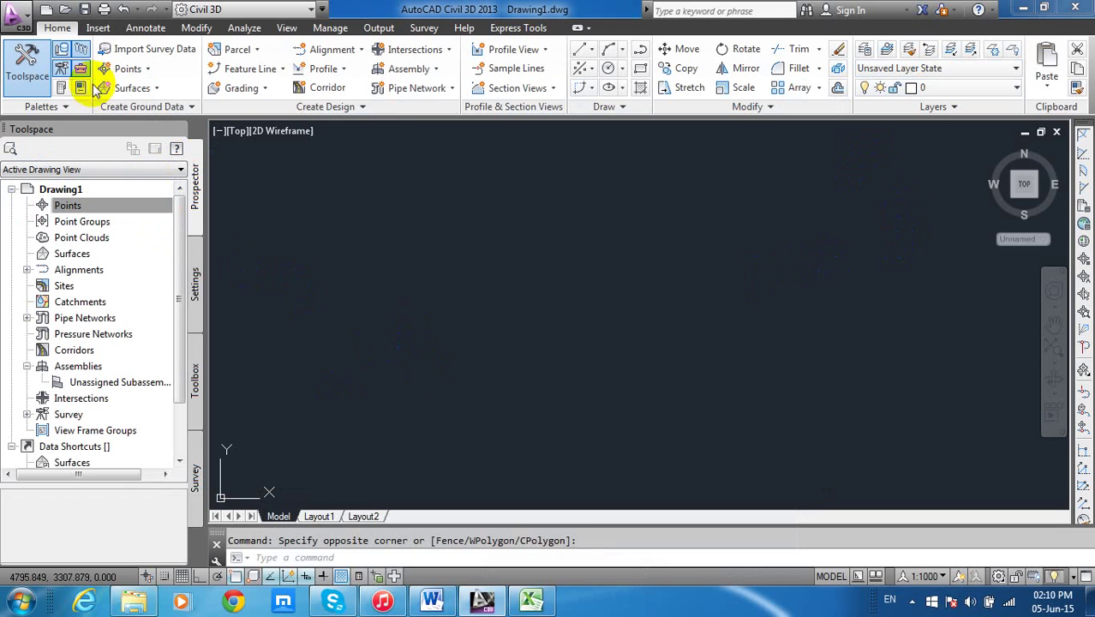
click(147, 69)
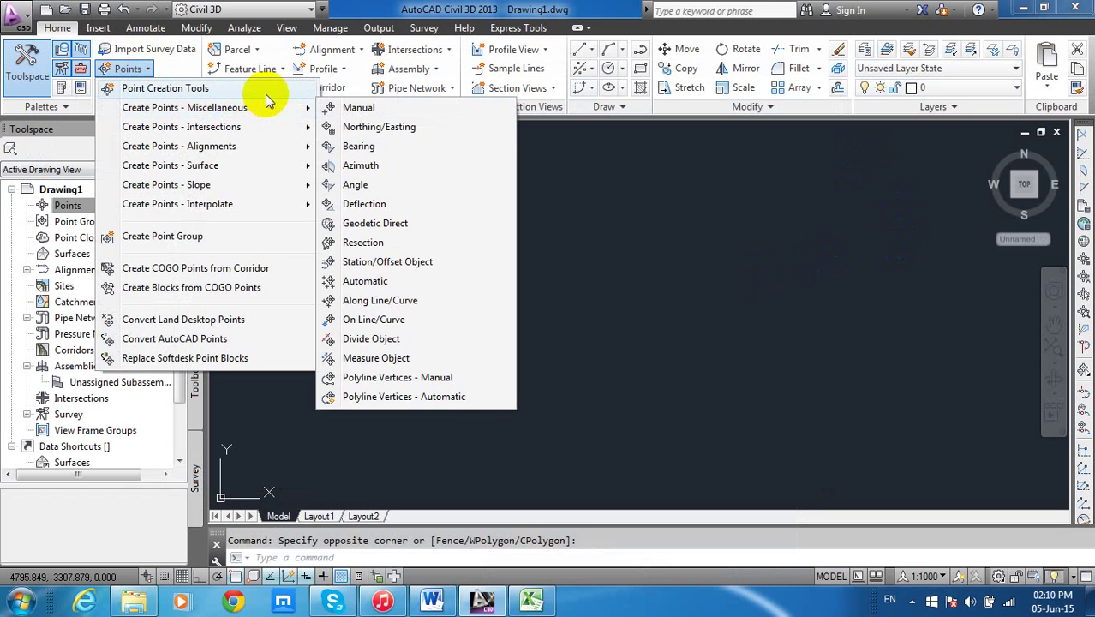
click(276, 91)
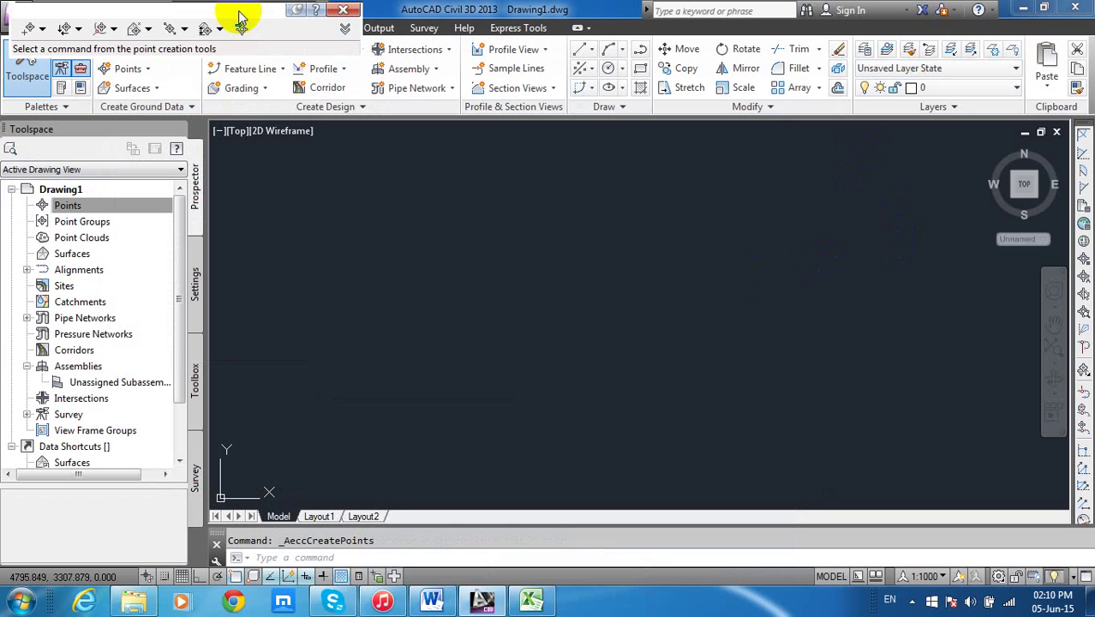
Start a point import from the Point Creation Tools and add the test text file from the drowing folder as its source
drag(275, 12, 565, 176)
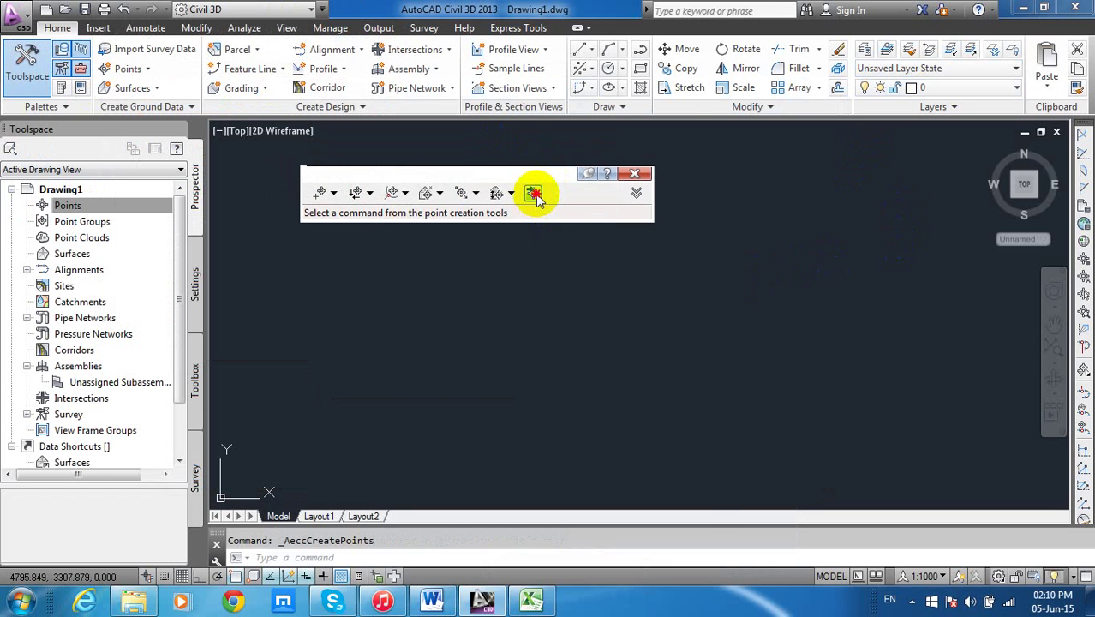
click(533, 194)
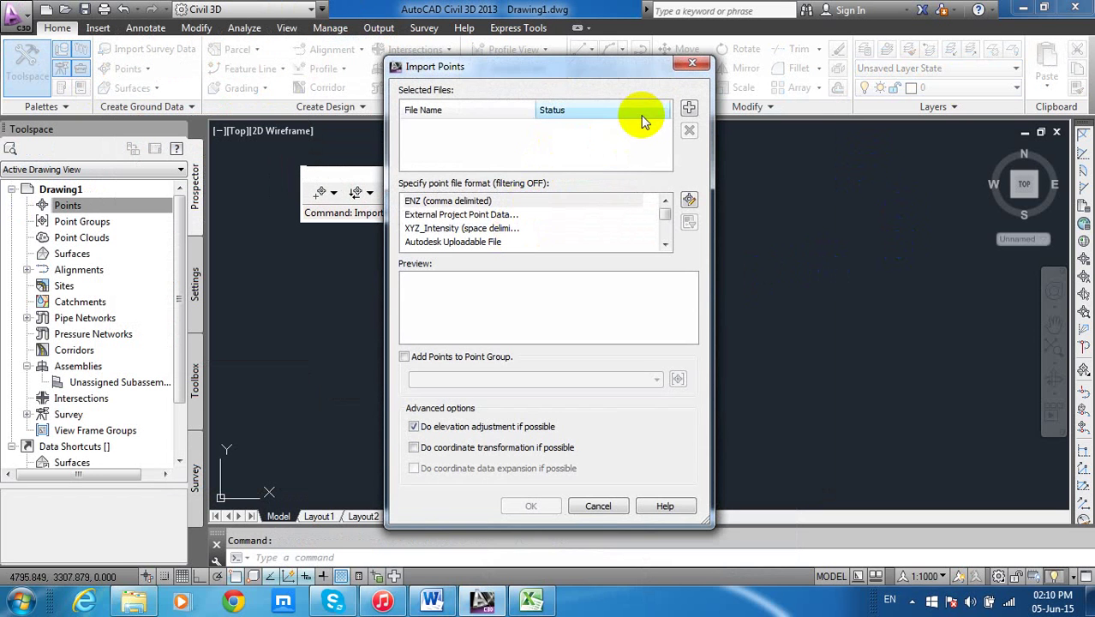
click(694, 113)
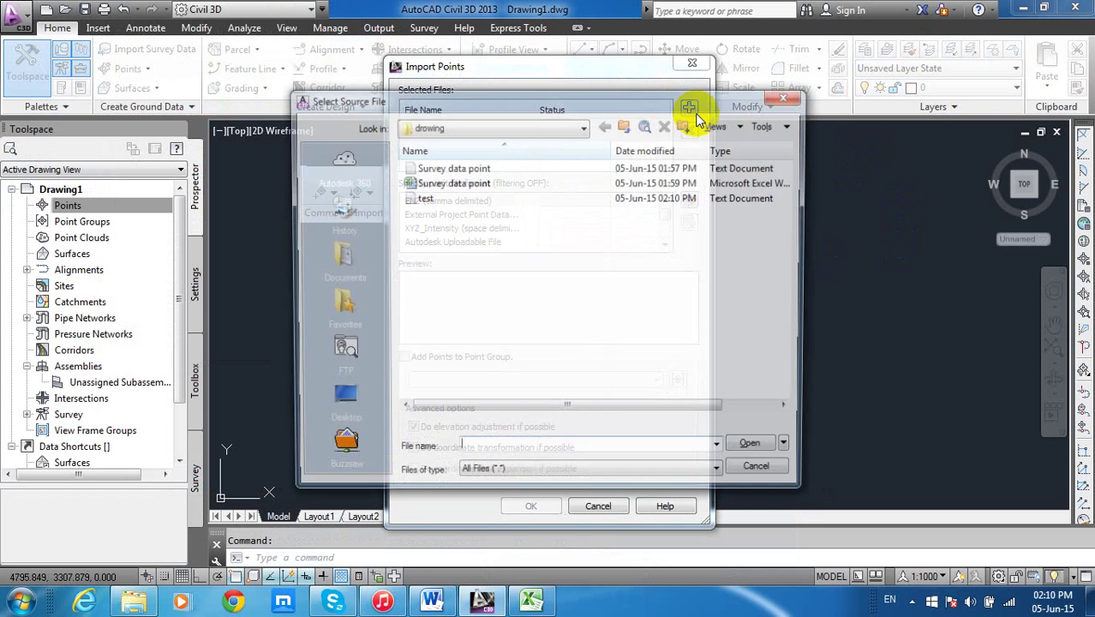
click(489, 197)
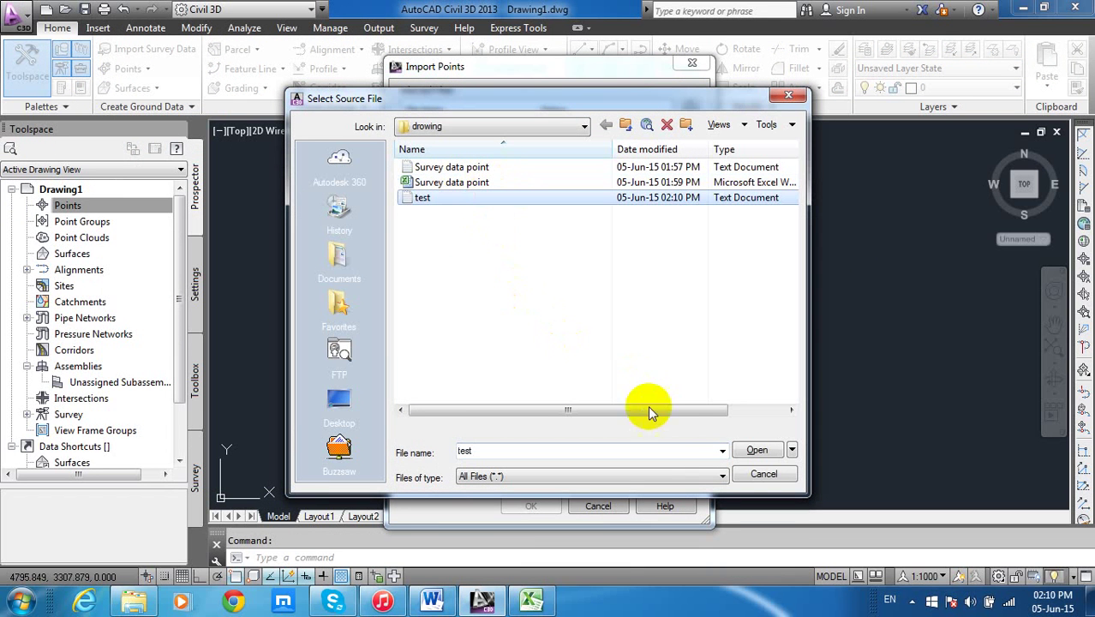
click(742, 451)
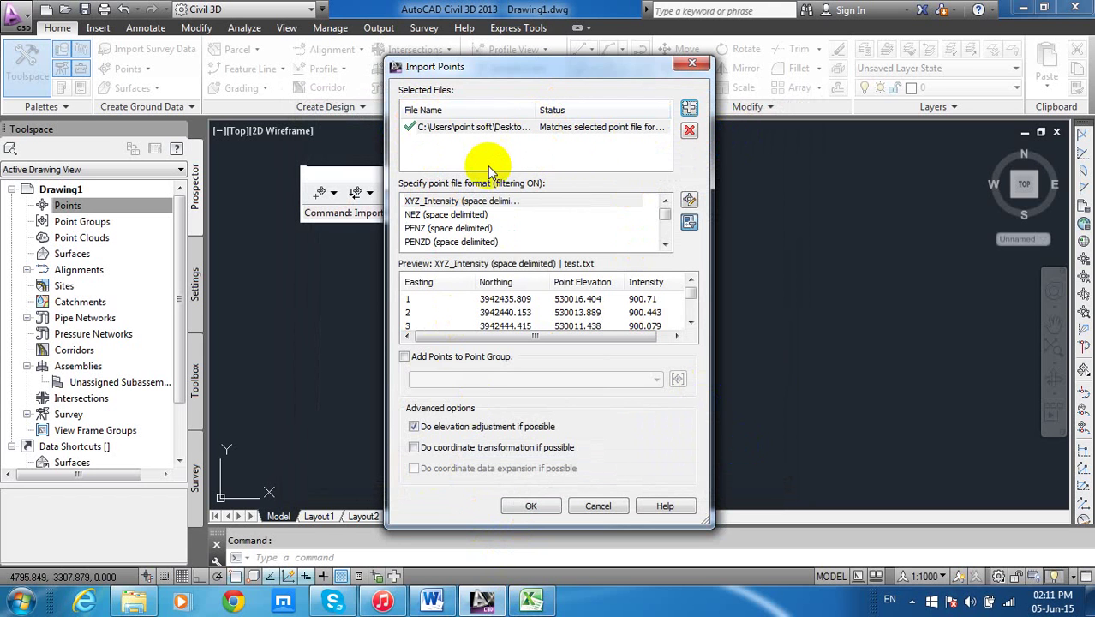
Choose PNEZD (space delimited) as the point file format and import the points into the drawing
click(477, 216)
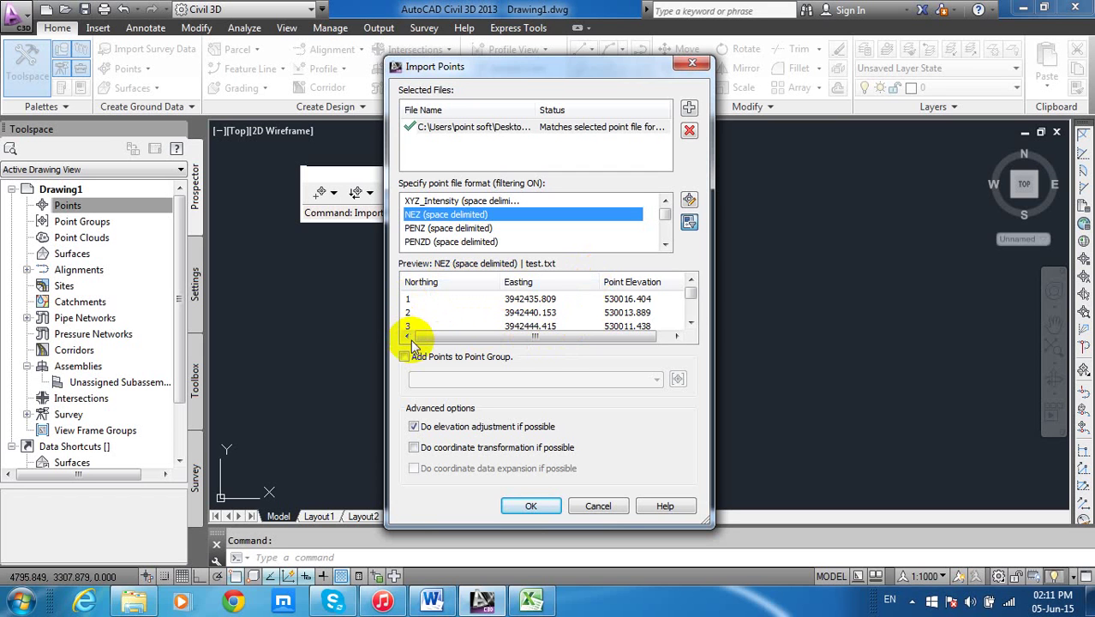
click(421, 242)
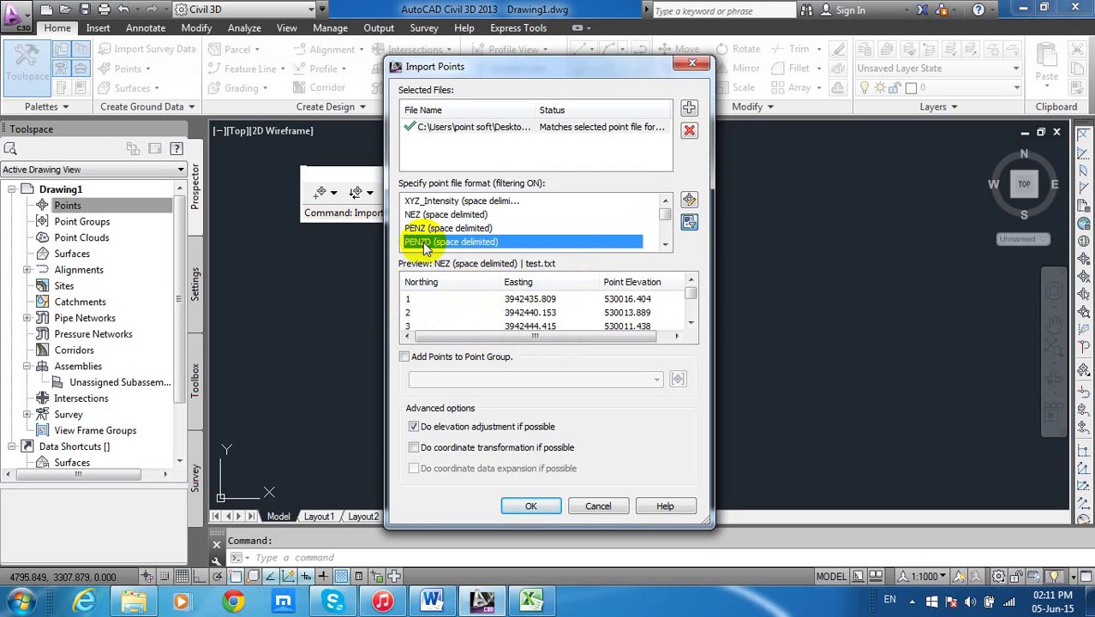
scroll(424, 247, down, 1)
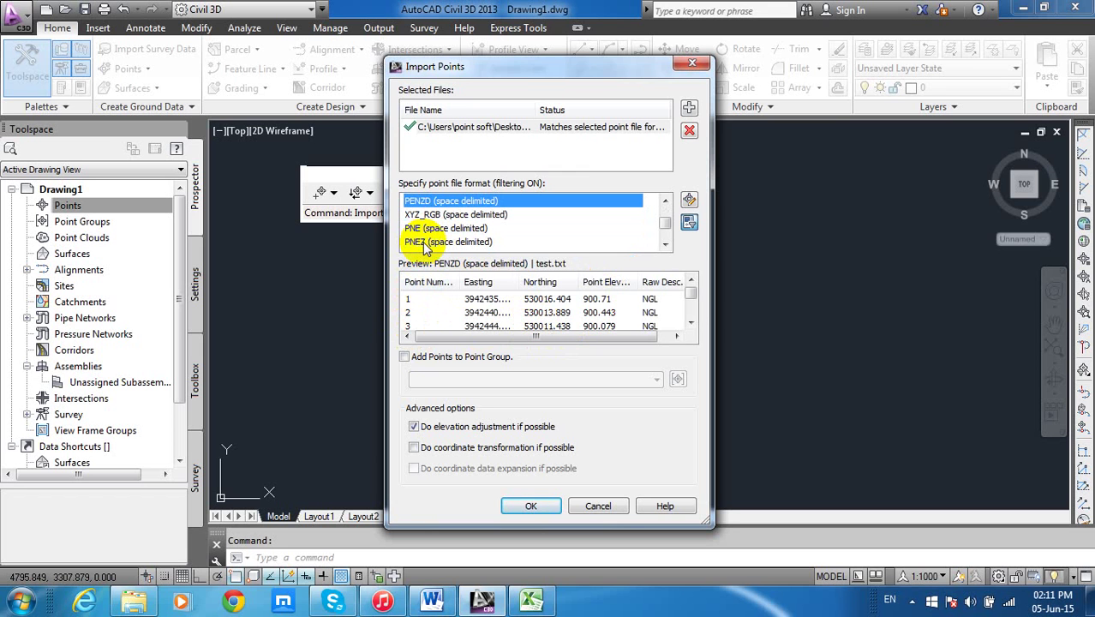
click(422, 242)
scroll(421, 239, down, 1)
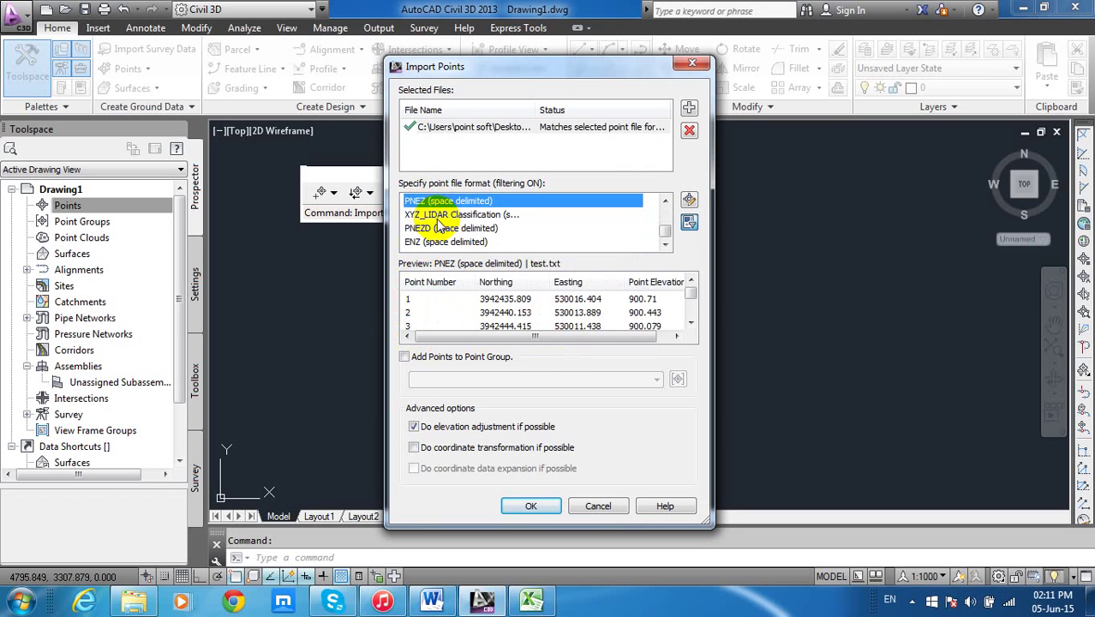
click(440, 230)
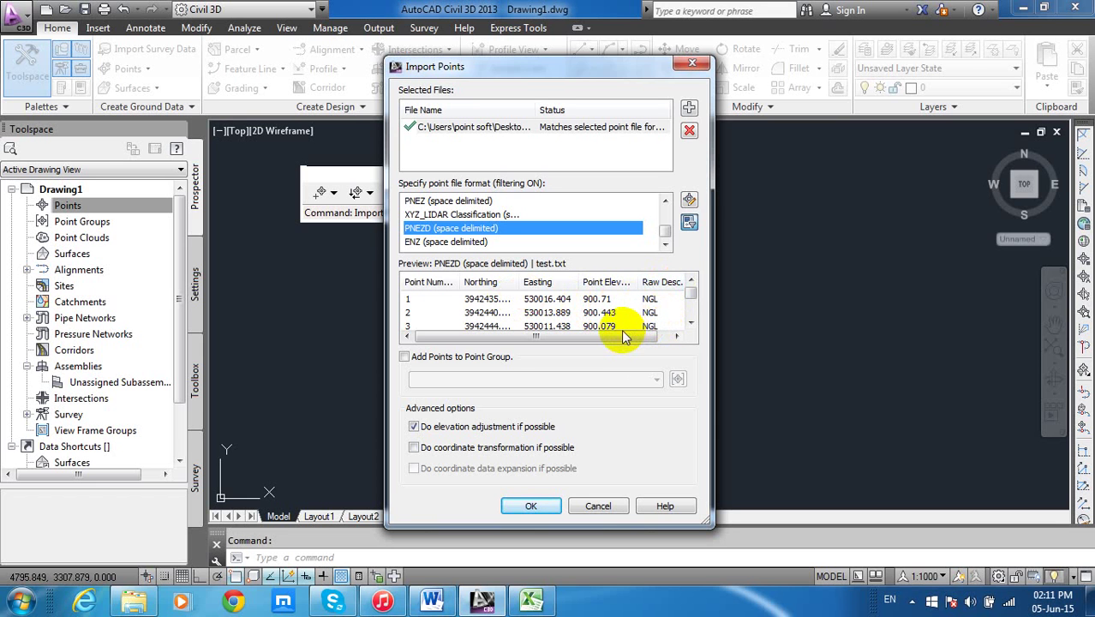
click(521, 512)
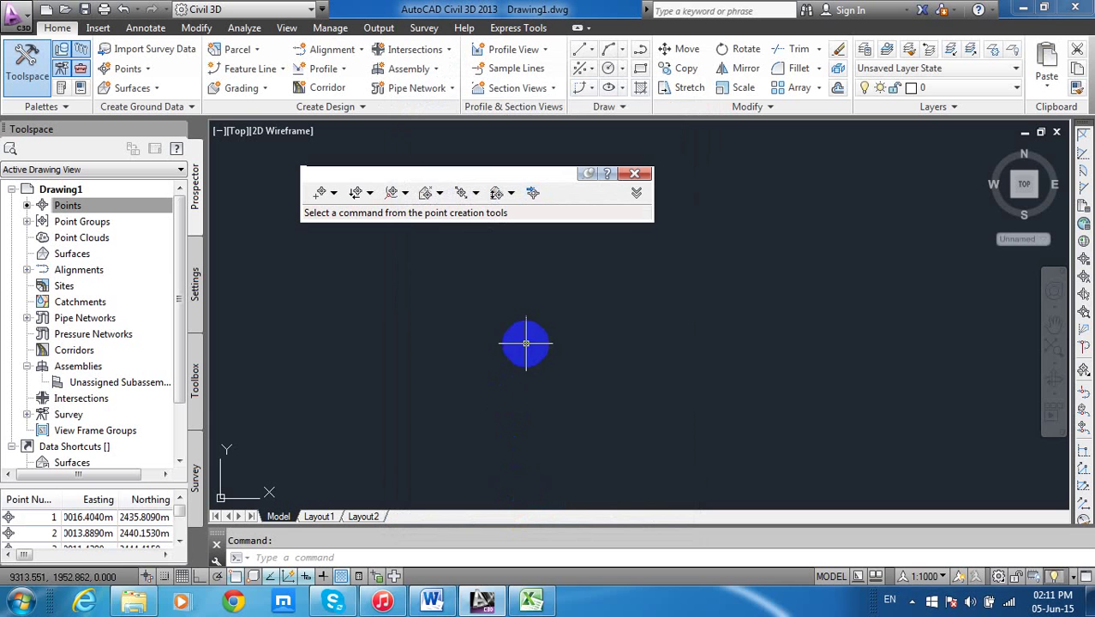
Zoom to the extents of the imported points and move the Point Creation Tools clear of them
middle_click(527, 344)
middle_click(527, 344)
scroll(527, 345, down, 2)
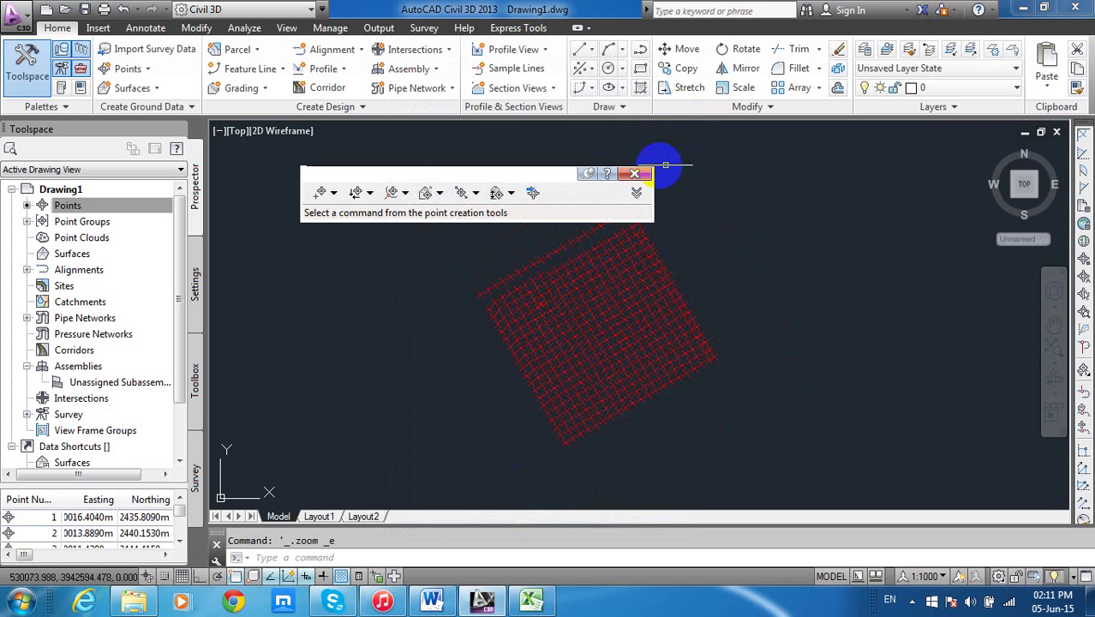
drag(488, 183, 437, 158)
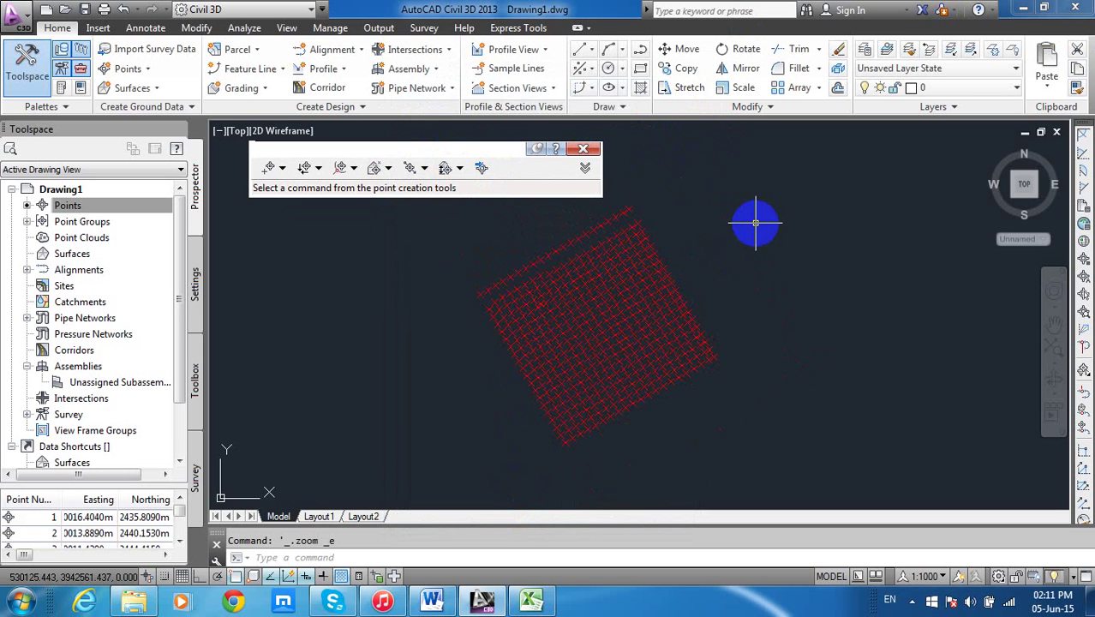
Examine the imported points in the drawing's Points collection and in the _All Points group under Point Groups
click(62, 206)
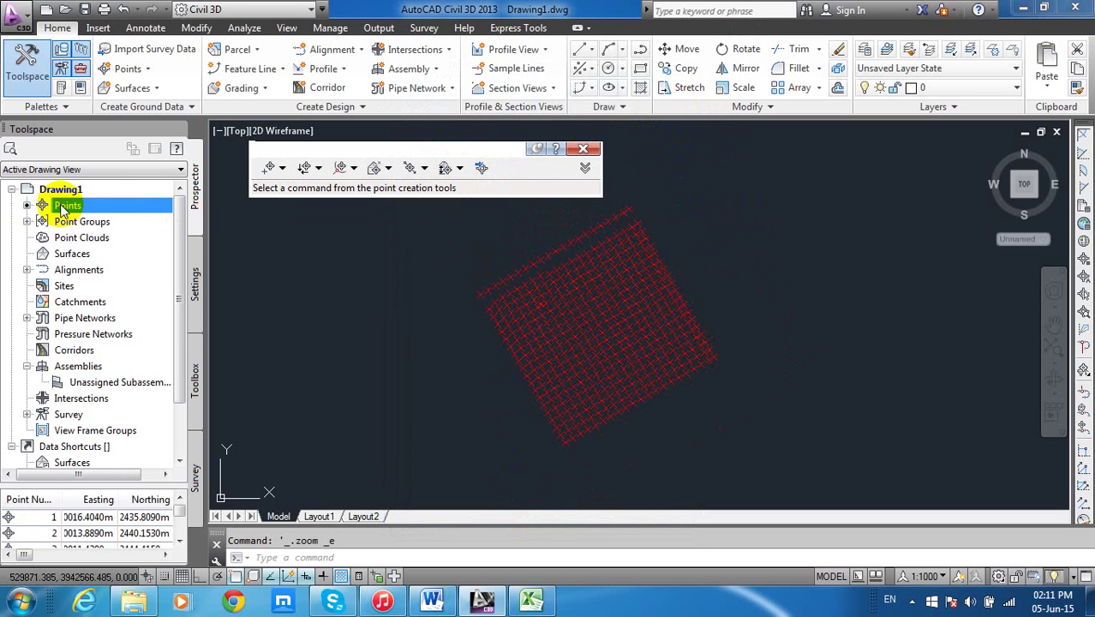
click(192, 247)
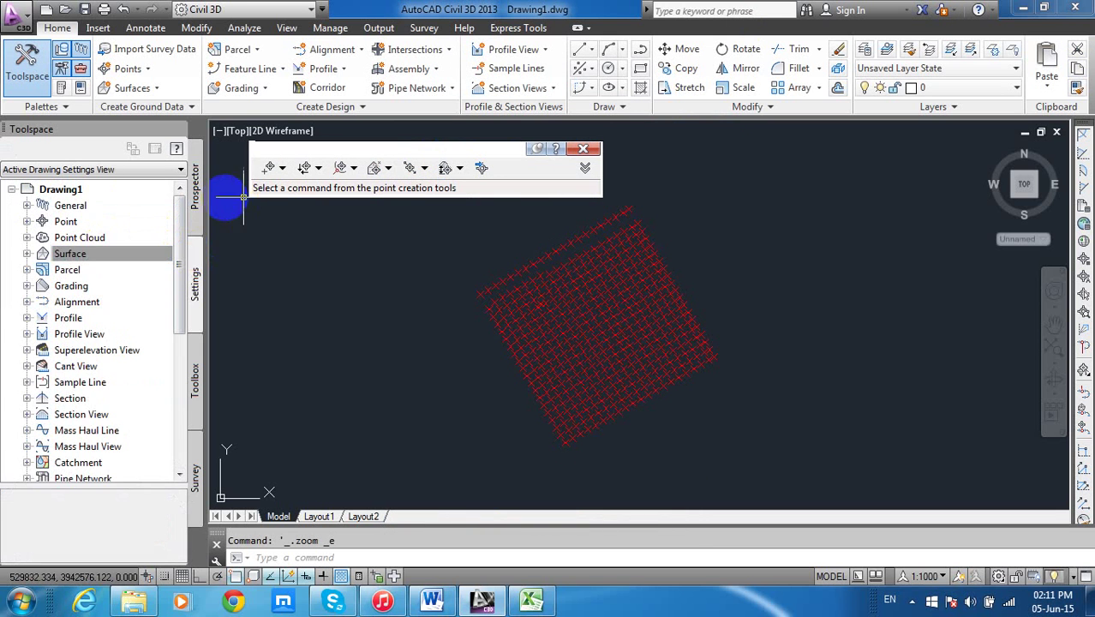
click(195, 193)
double_click(98, 221)
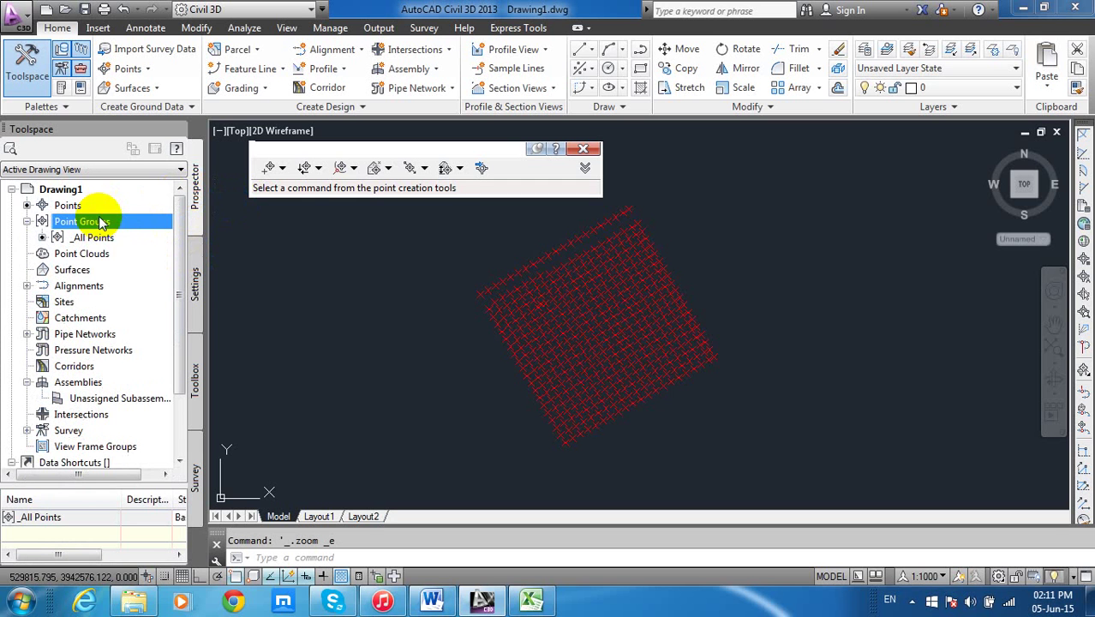
click(95, 237)
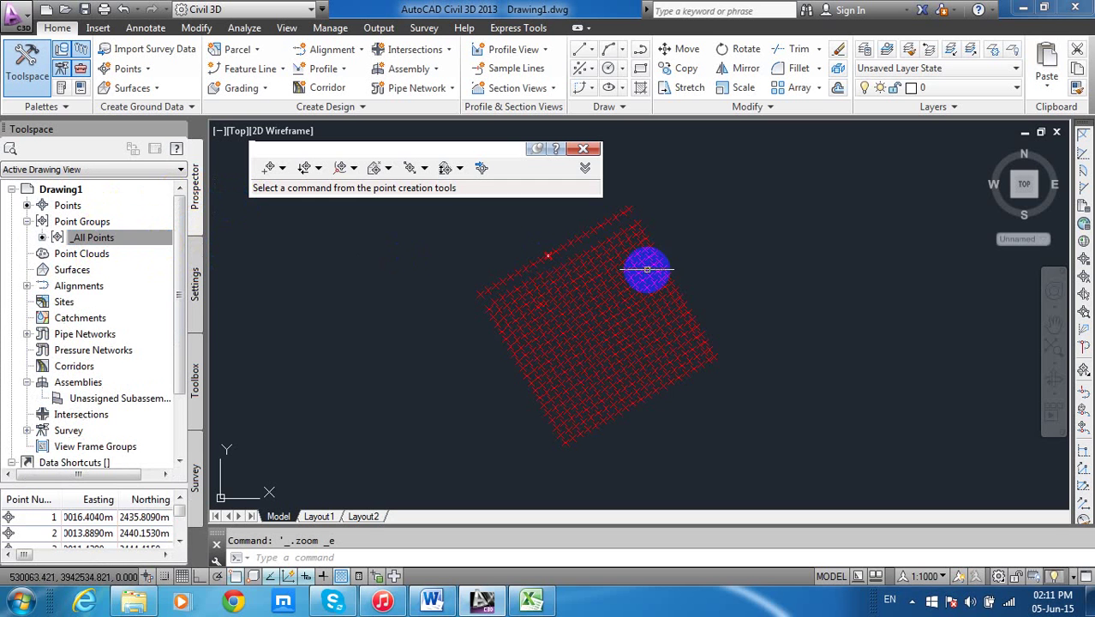
right_click(94, 240)
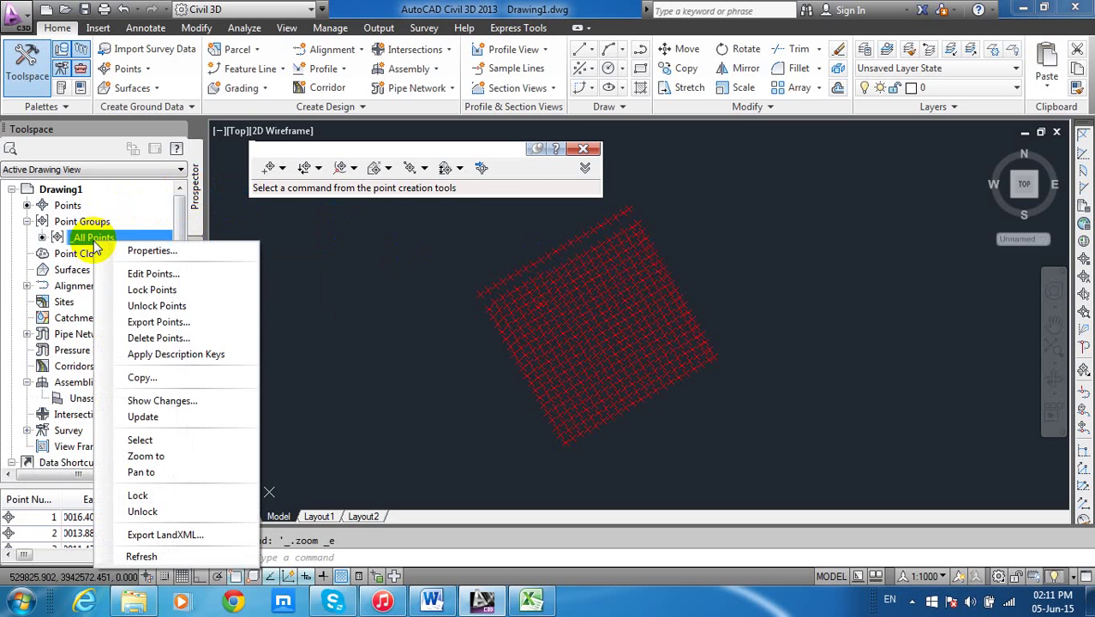
drag(340, 311, 481, 294)
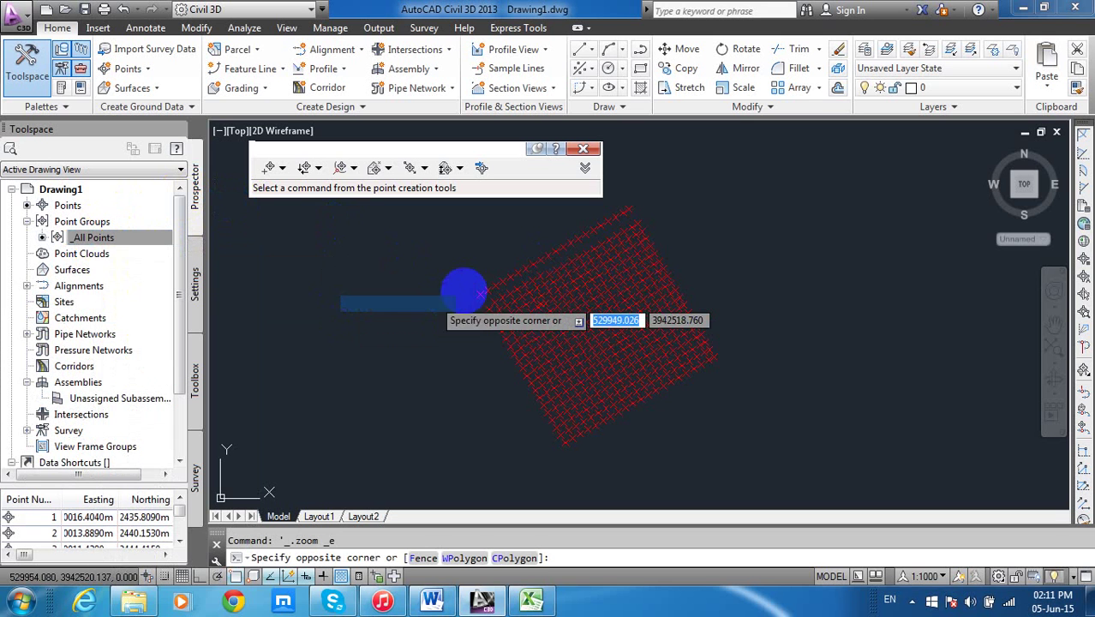
click(721, 237)
click(130, 236)
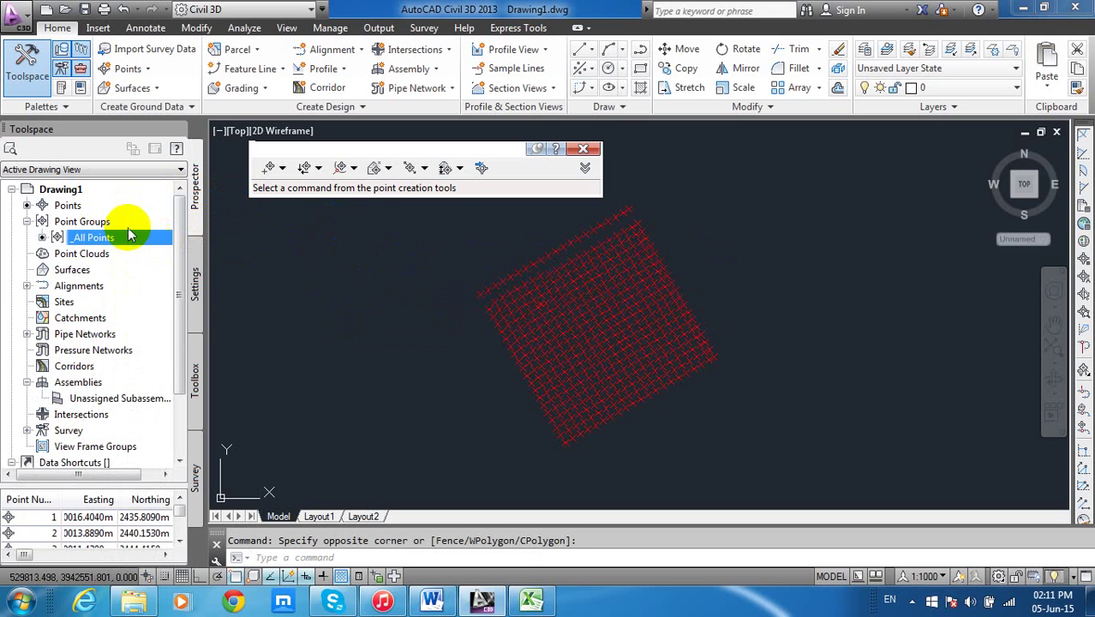
double_click(82, 221)
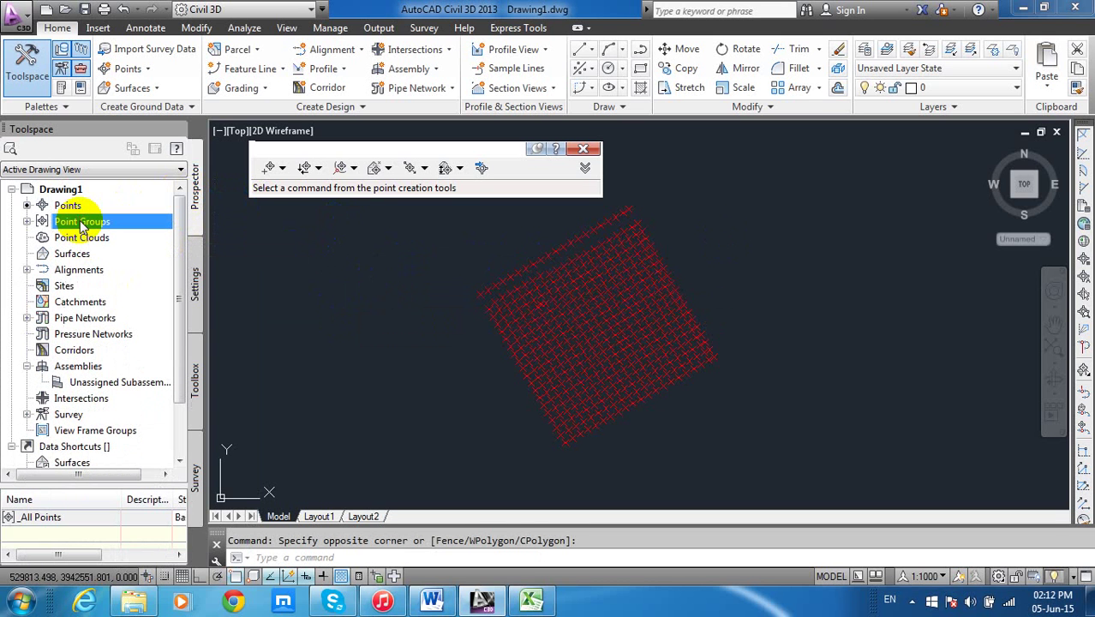
double_click(82, 223)
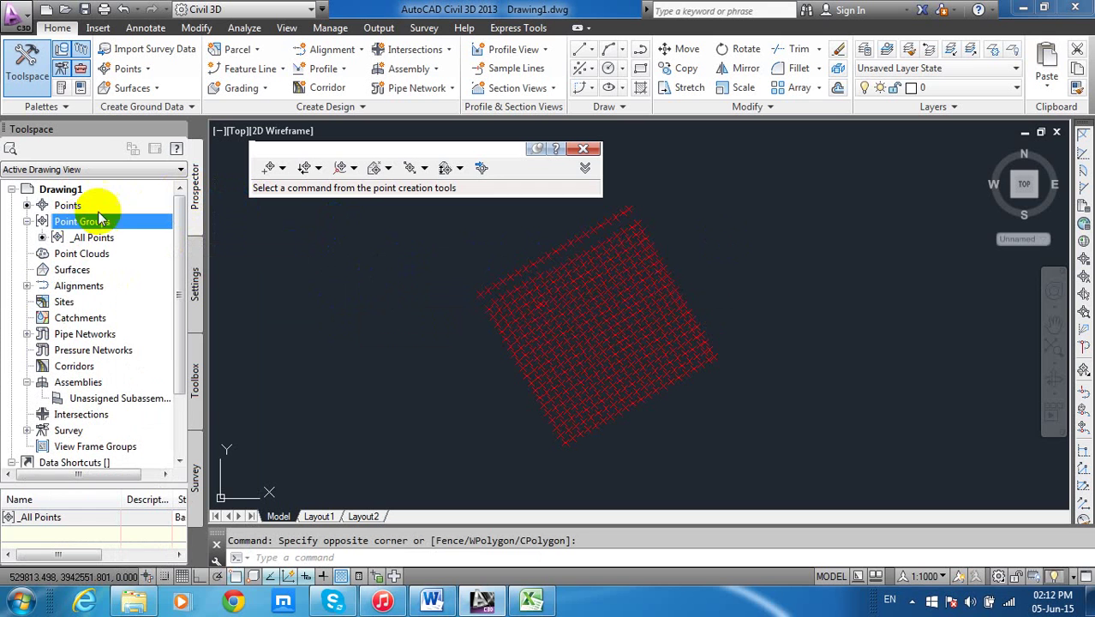
click(94, 238)
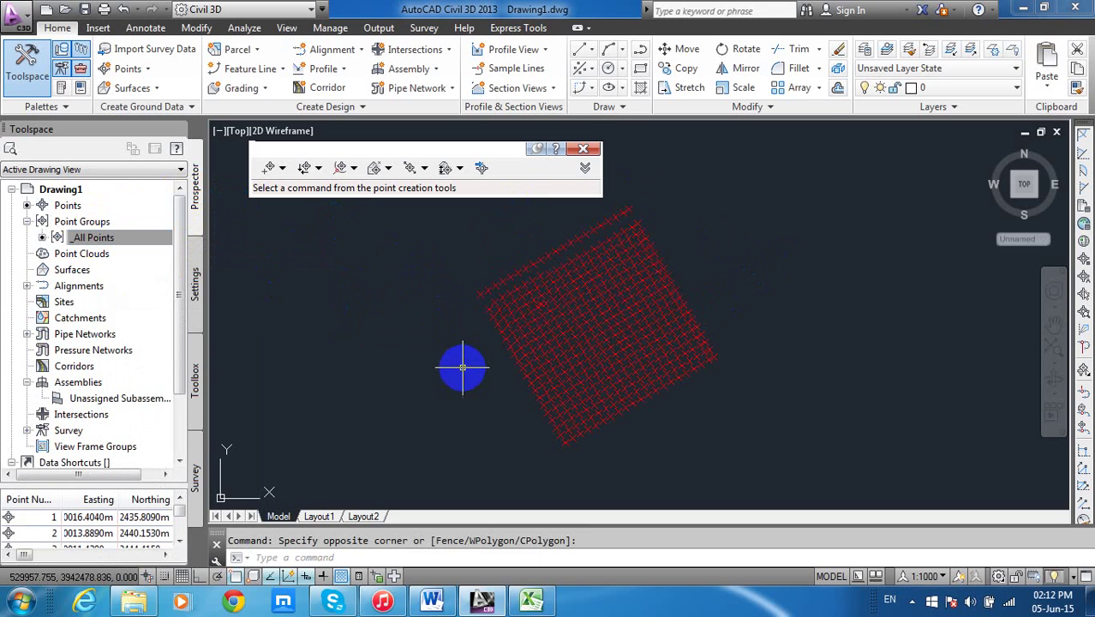
Delete all points of the _All Points group from the drawing
click(117, 239)
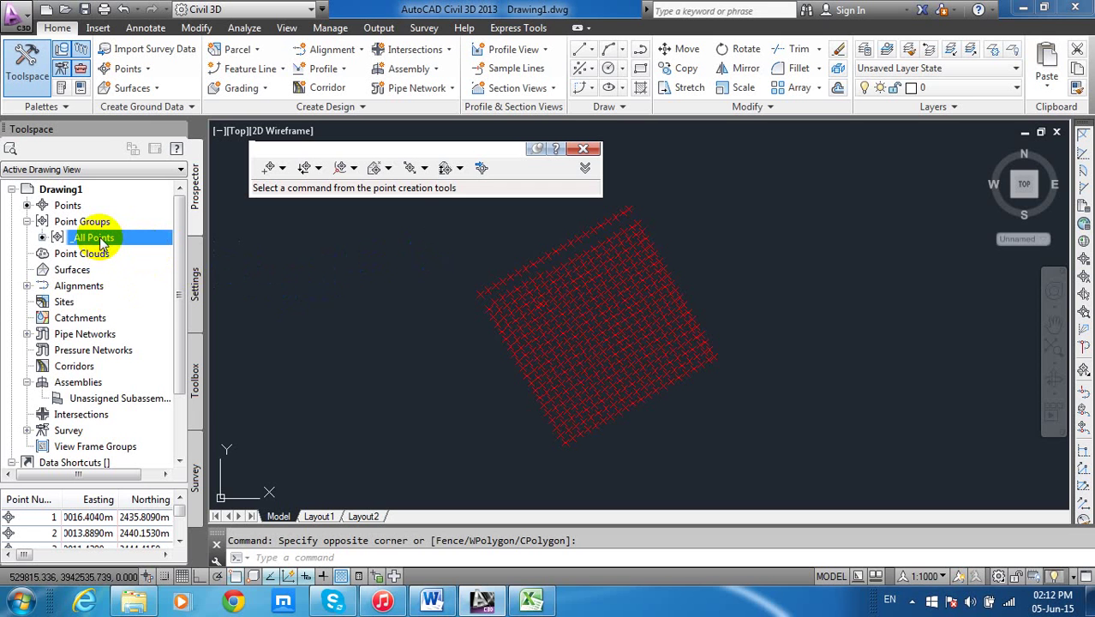
right_click(110, 244)
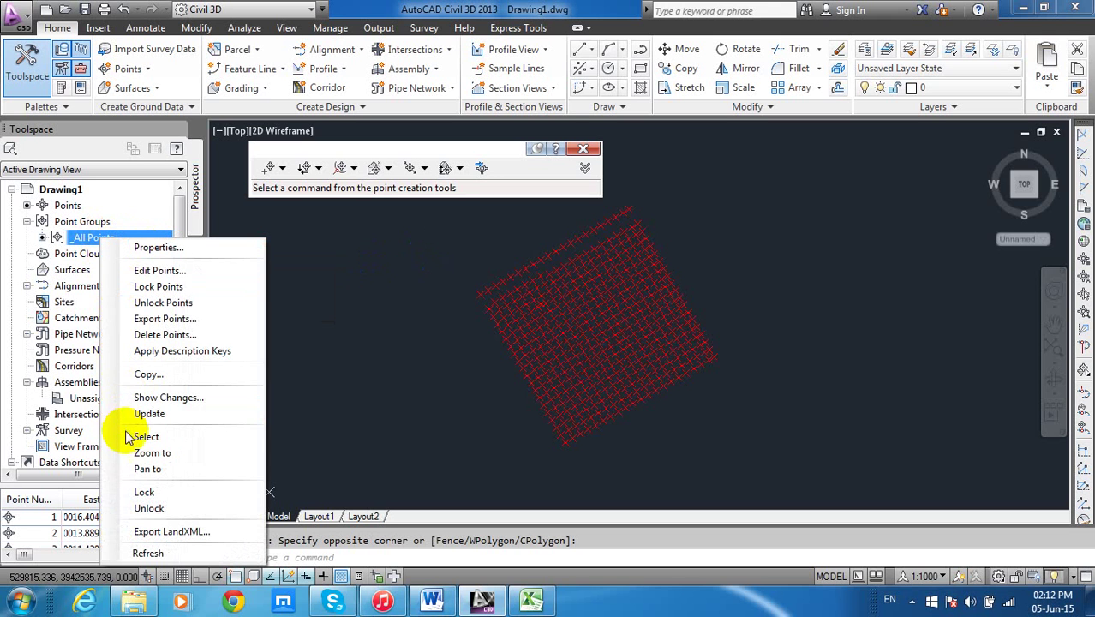
click(185, 335)
click(559, 335)
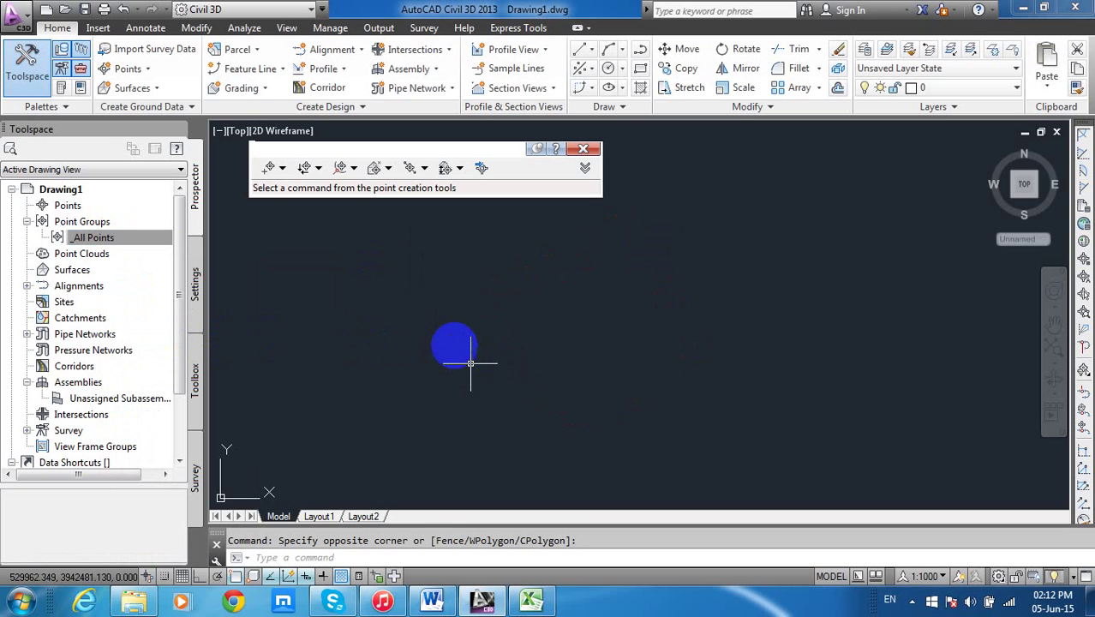
Check the drawing area for remaining points with a crossing window and a zoom to the extents
drag(609, 308, 467, 346)
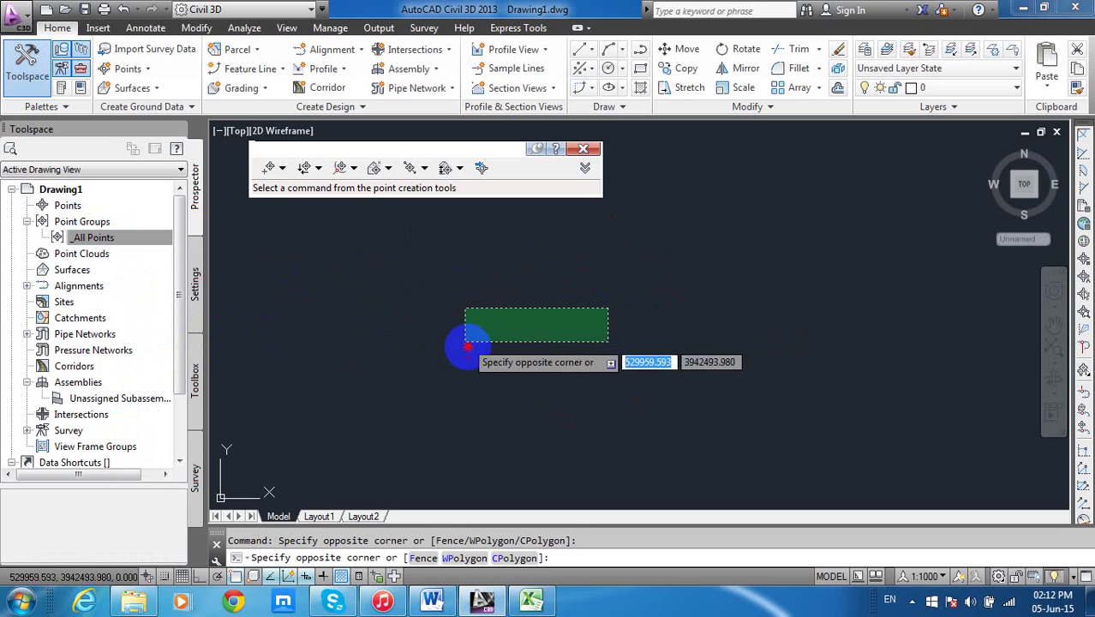
click(467, 345)
middle_click(475, 334)
middle_click(476, 334)
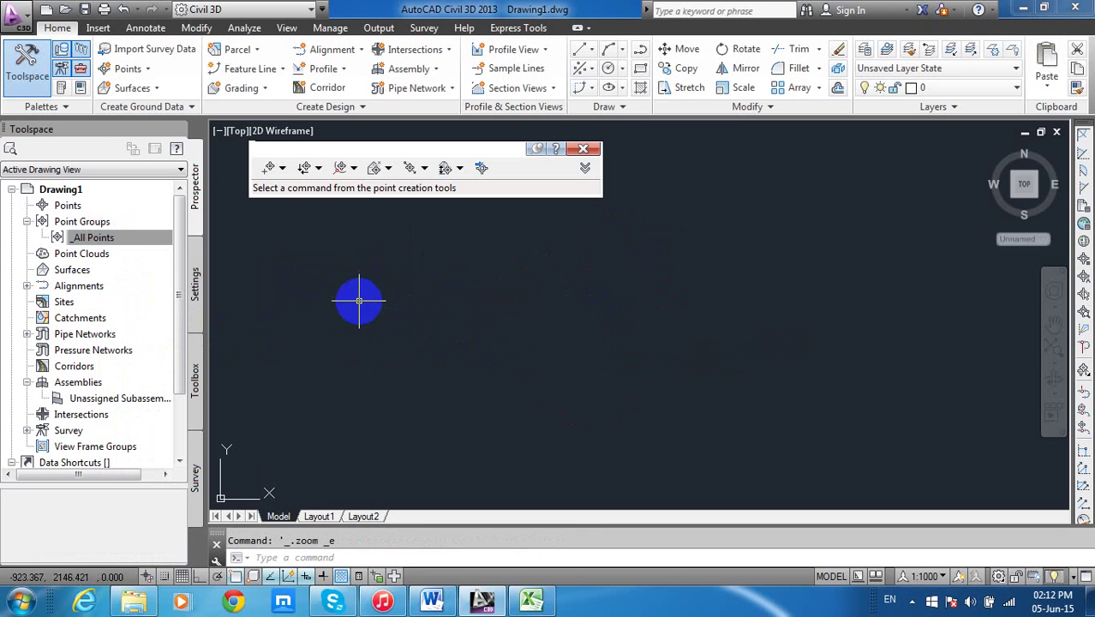
Start the Points from File import and add the test text file from the drowing folder
click(98, 27)
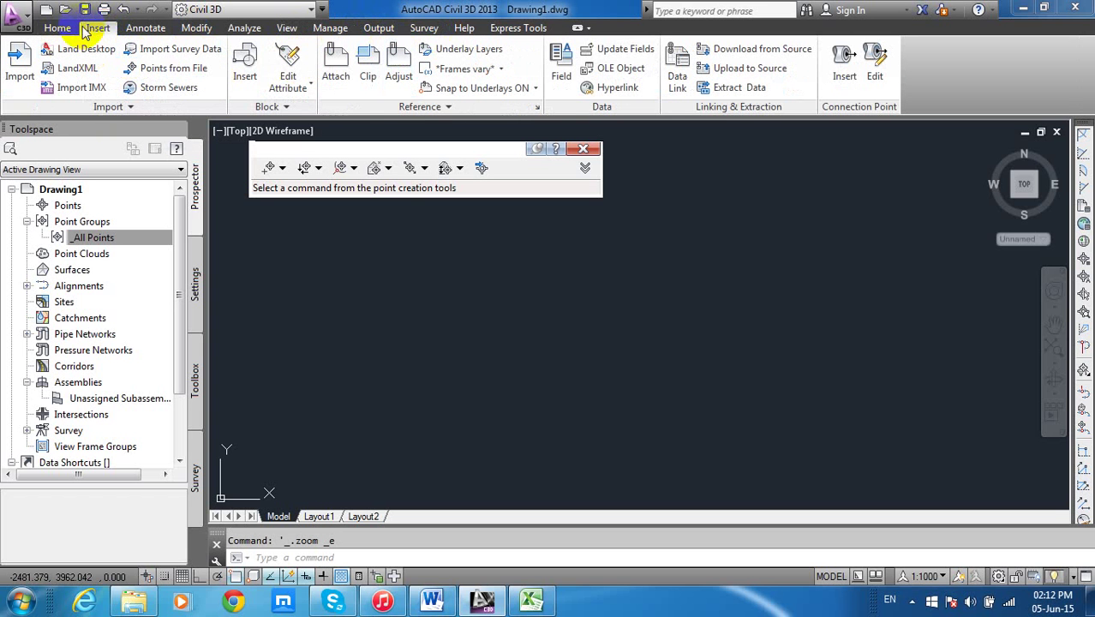
click(150, 70)
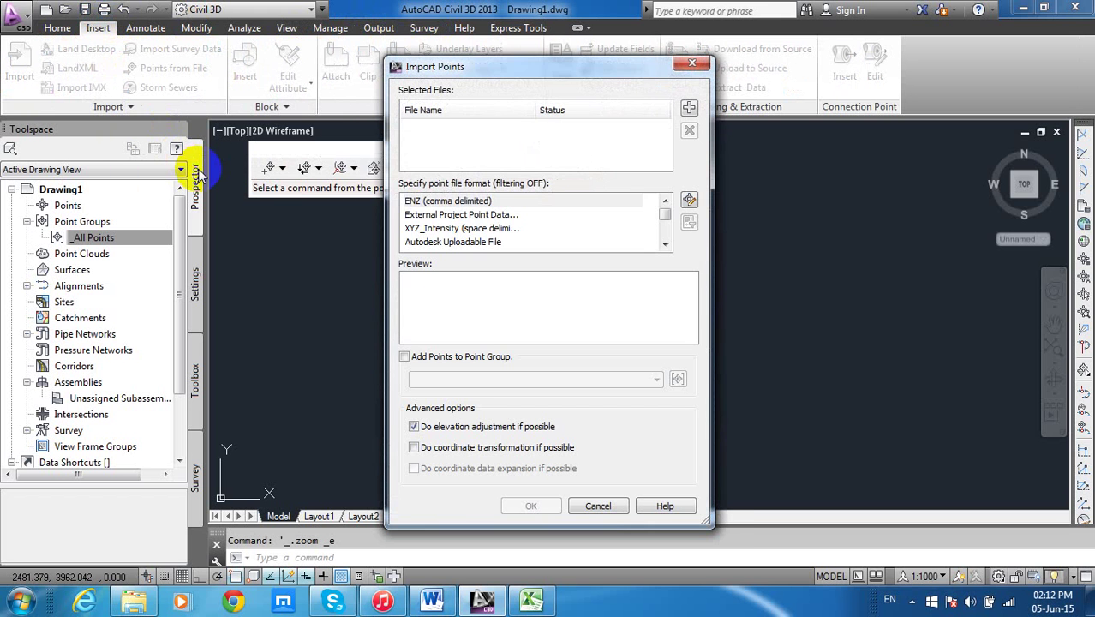
click(690, 108)
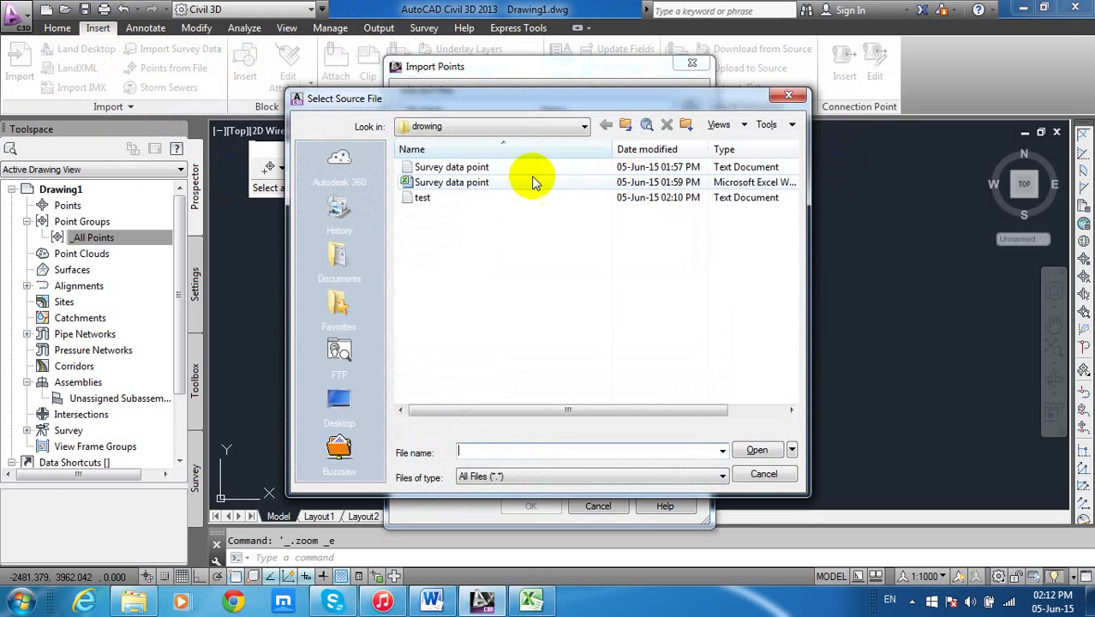
click(423, 197)
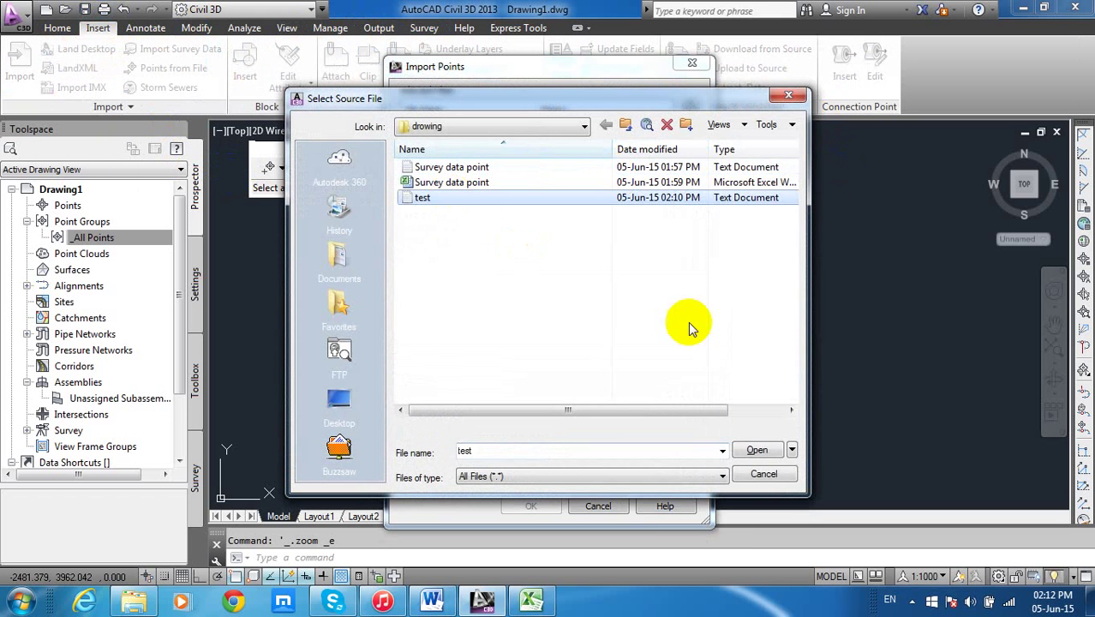
click(758, 453)
Set the point file format for the test file to PNEZD (space delimited)
click(466, 242)
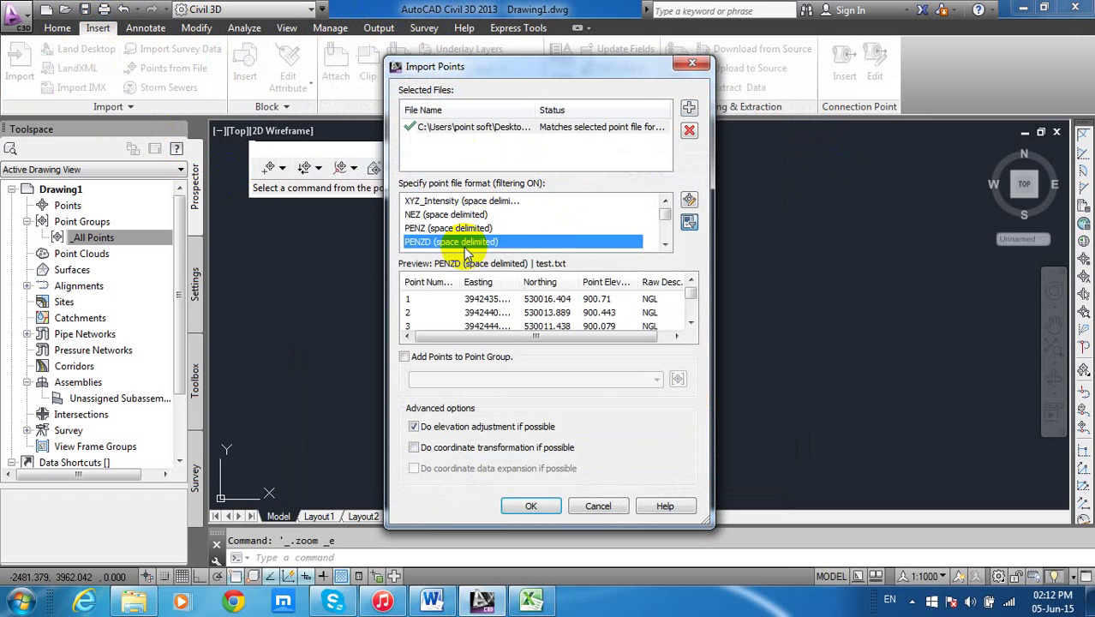
scroll(465, 249, down, 2)
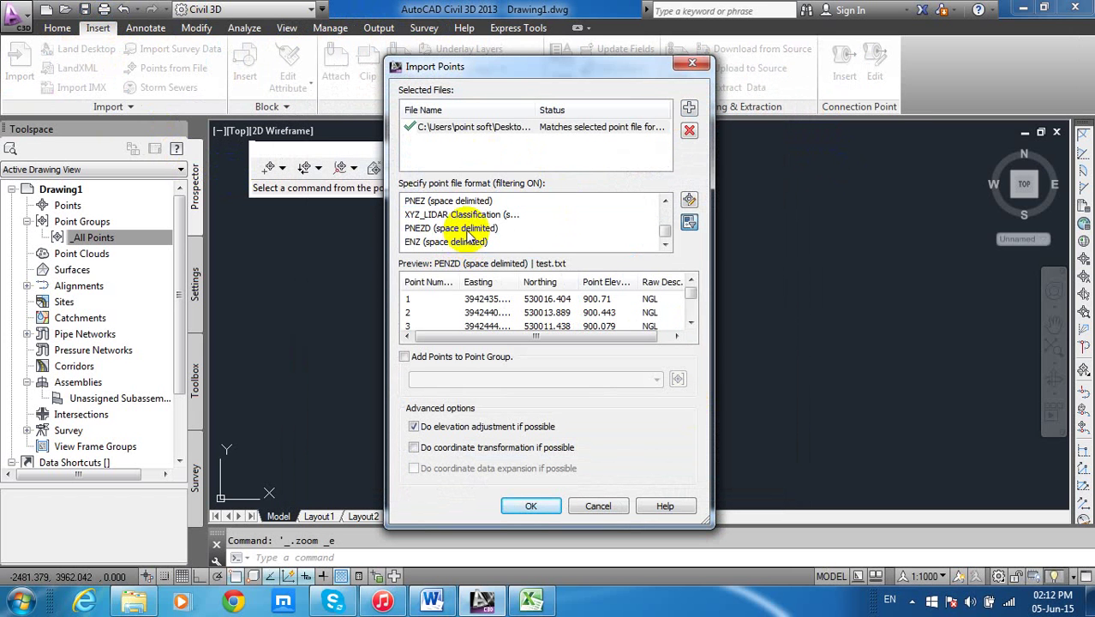
click(468, 229)
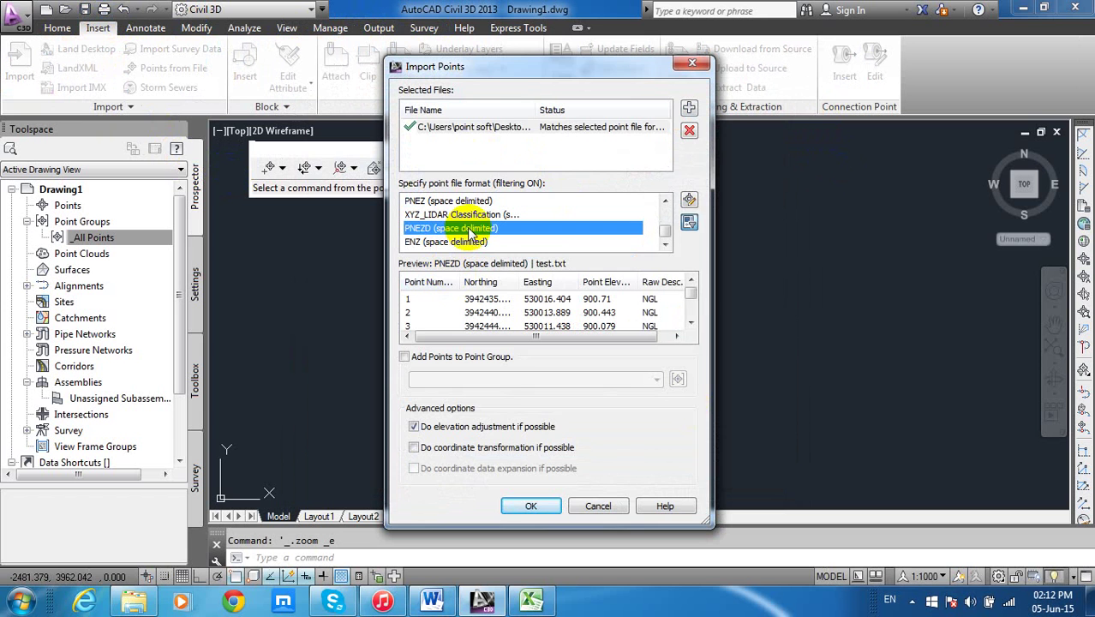
Import the points of the test file with the chosen format and zoom the drawing to its extents
click(532, 506)
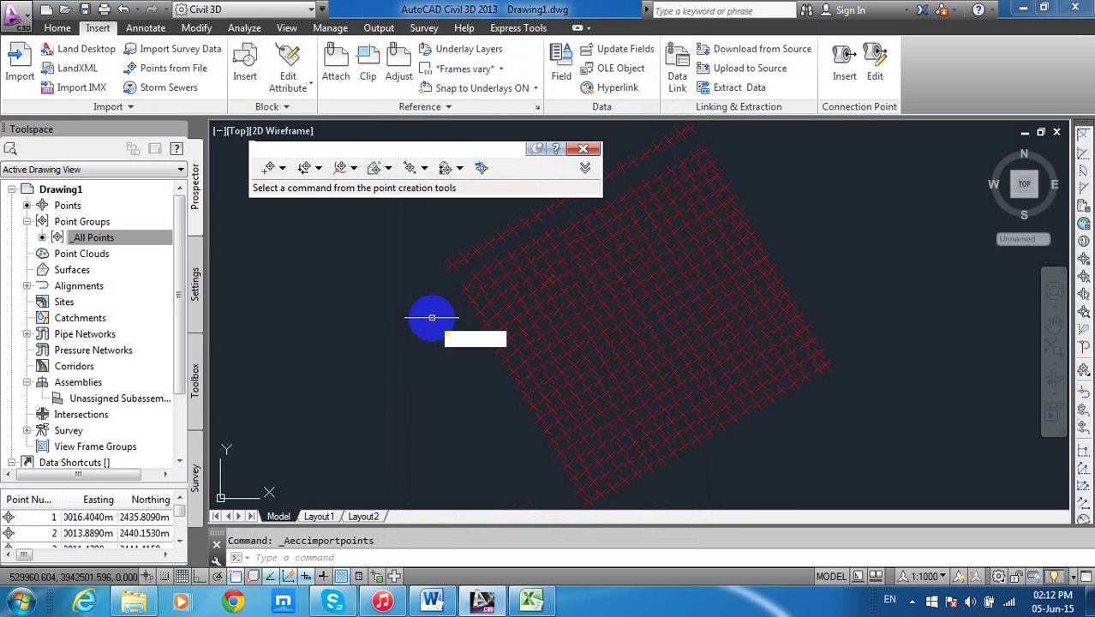
middle_click(430, 318)
middle_click(430, 318)
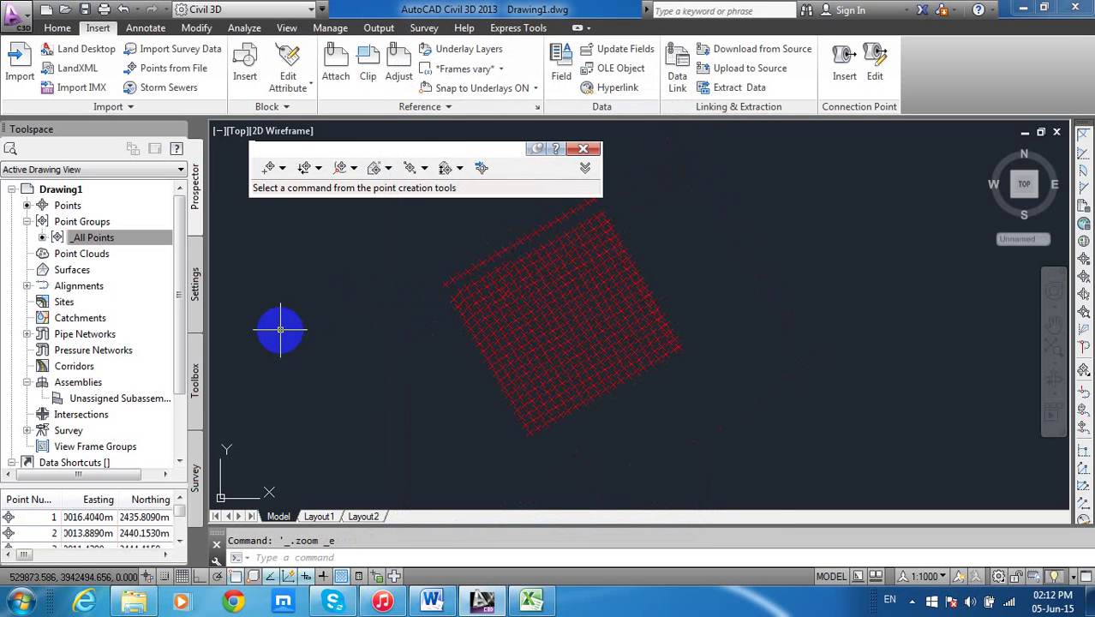
mouse_move(527, 602)
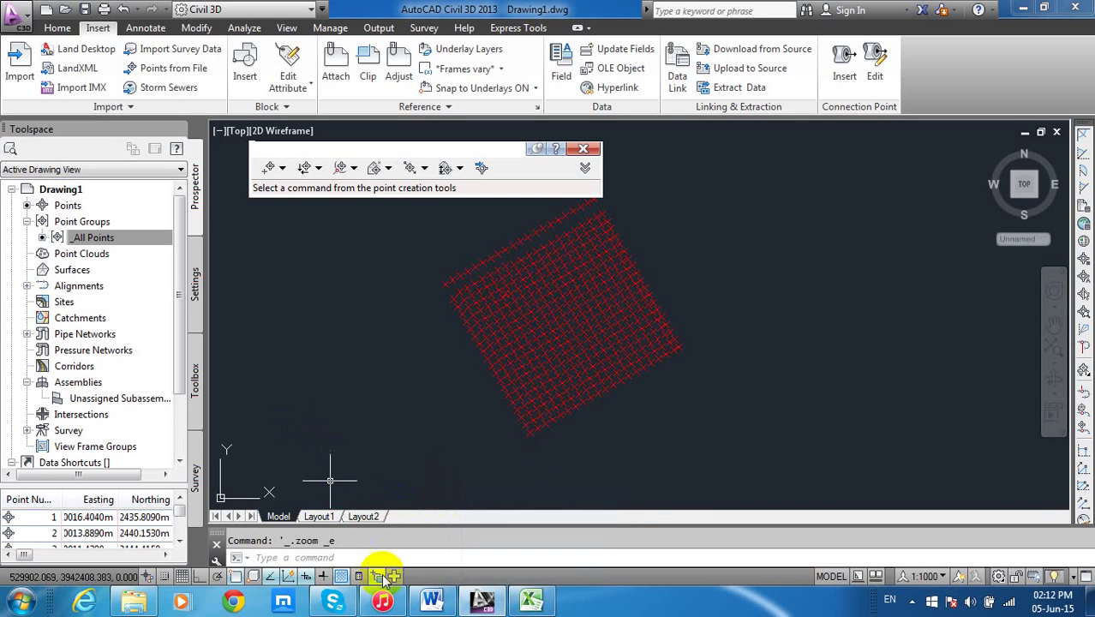
Delete all points of the _All Points group from the drawing and confirm the deletion
click(121, 241)
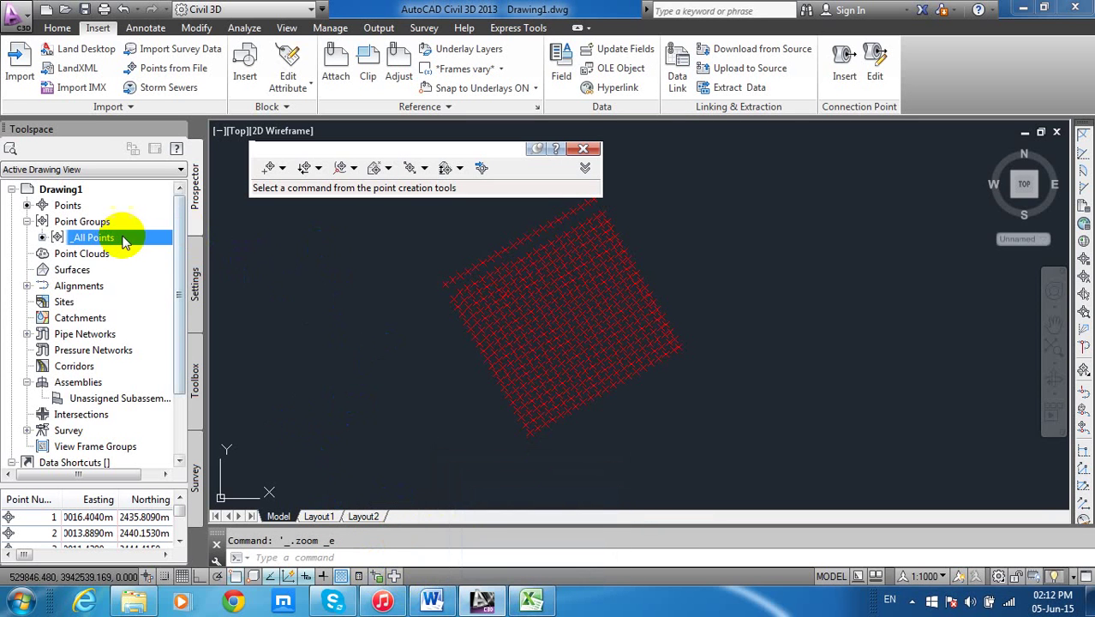
right_click(121, 241)
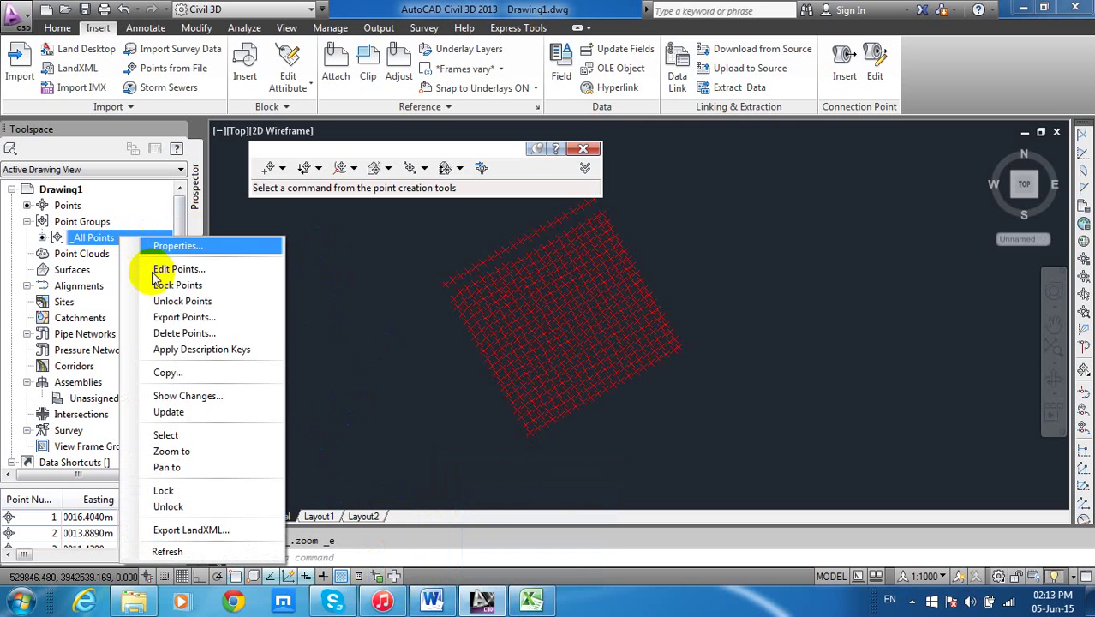
click(215, 338)
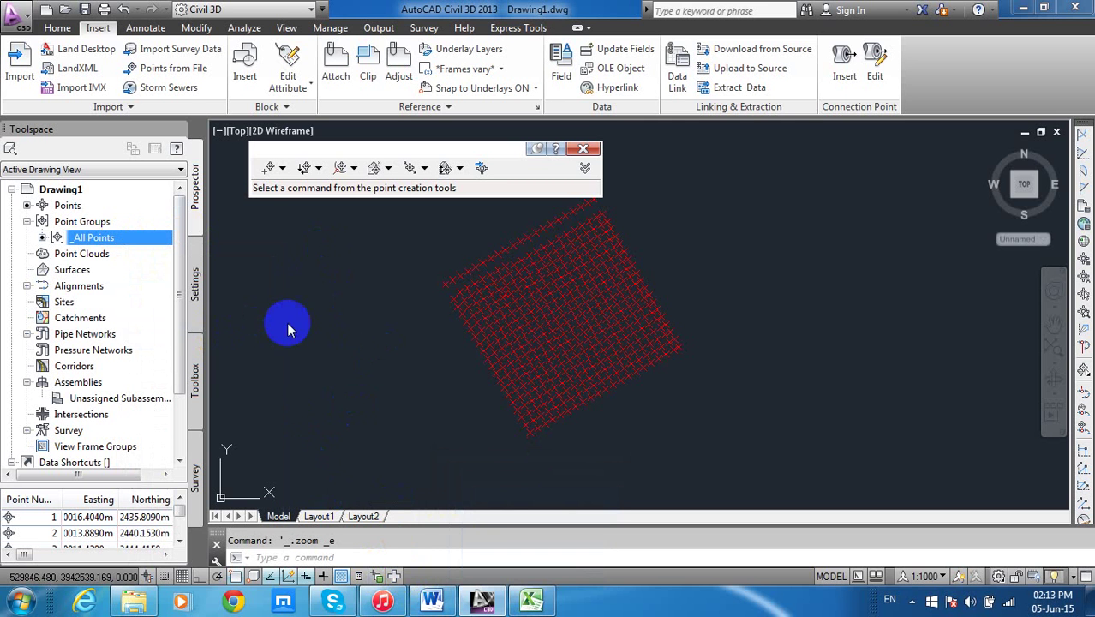
click(561, 337)
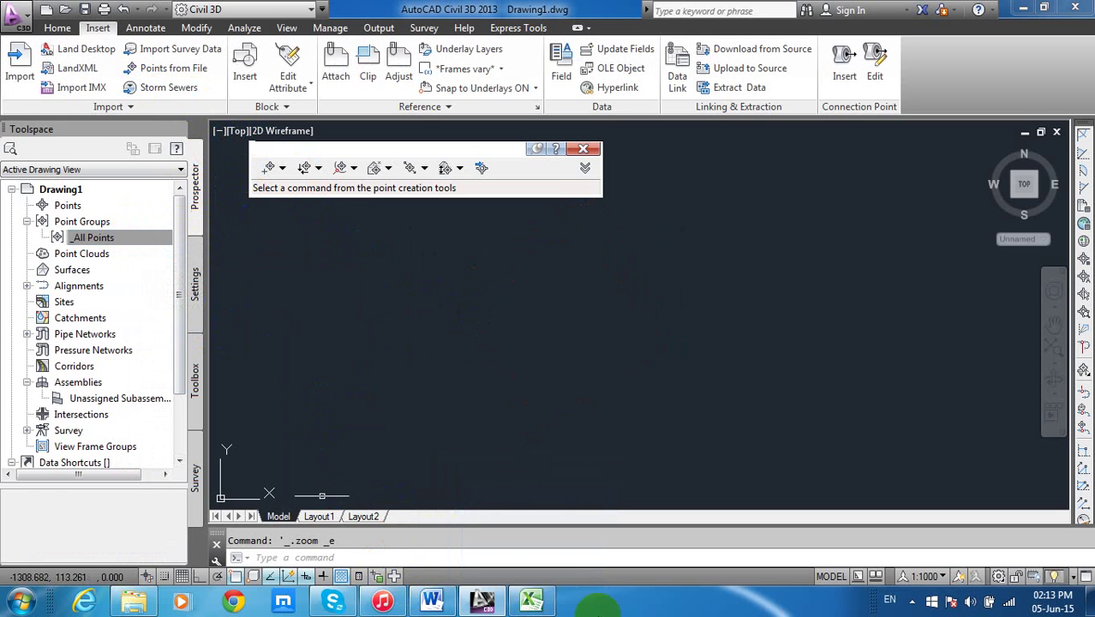
Switch to the Word document with the topic list and select the line of item 5
mouse_move(435, 597)
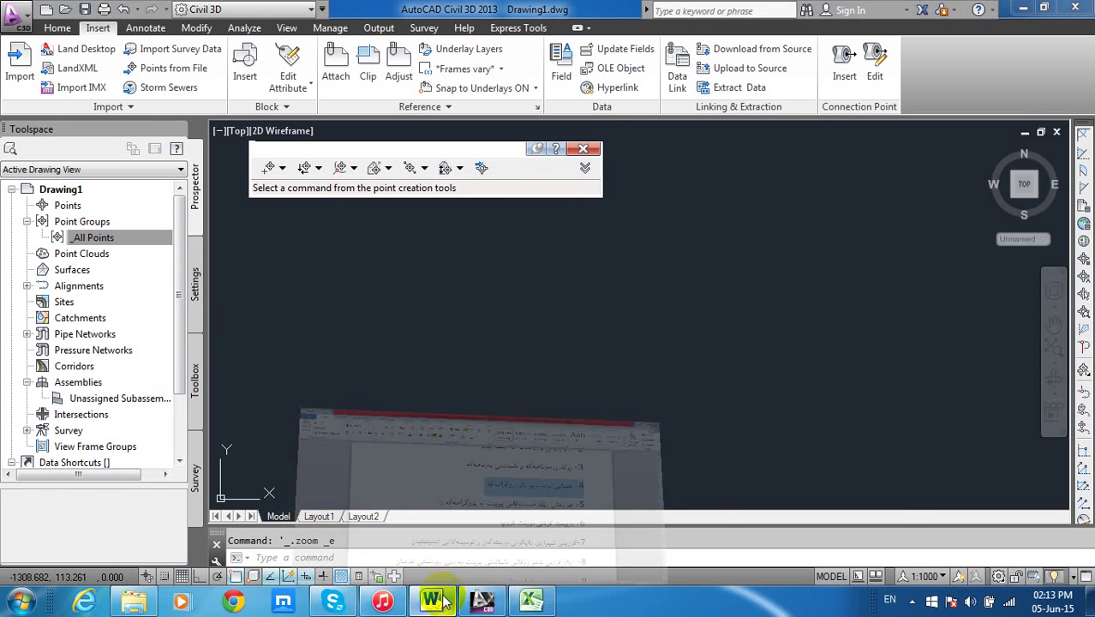
click(490, 551)
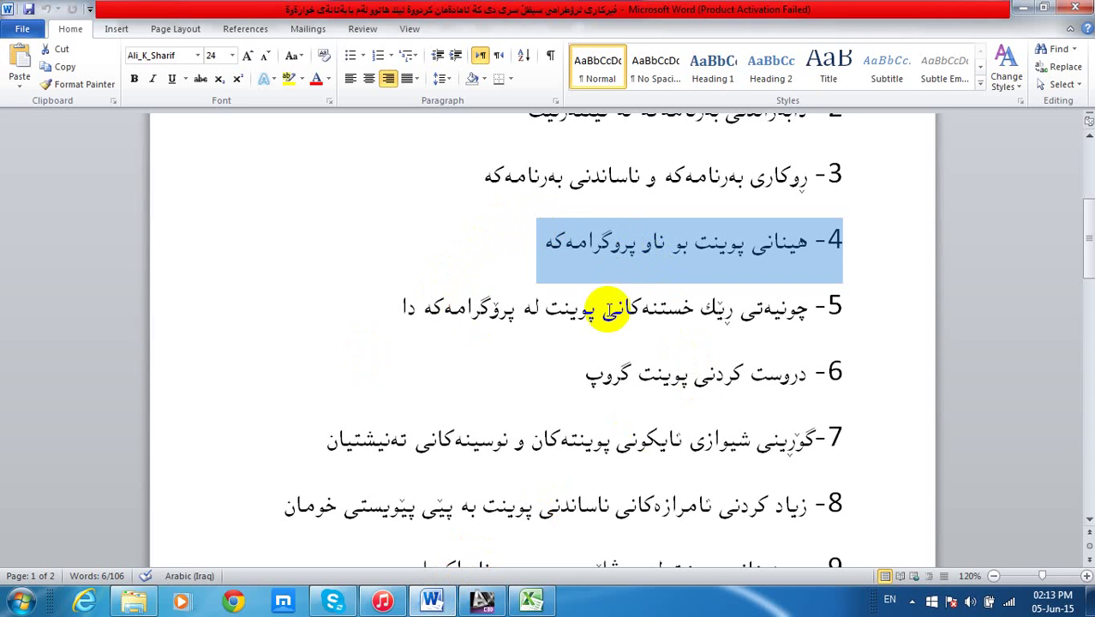
triple_click(731, 326)
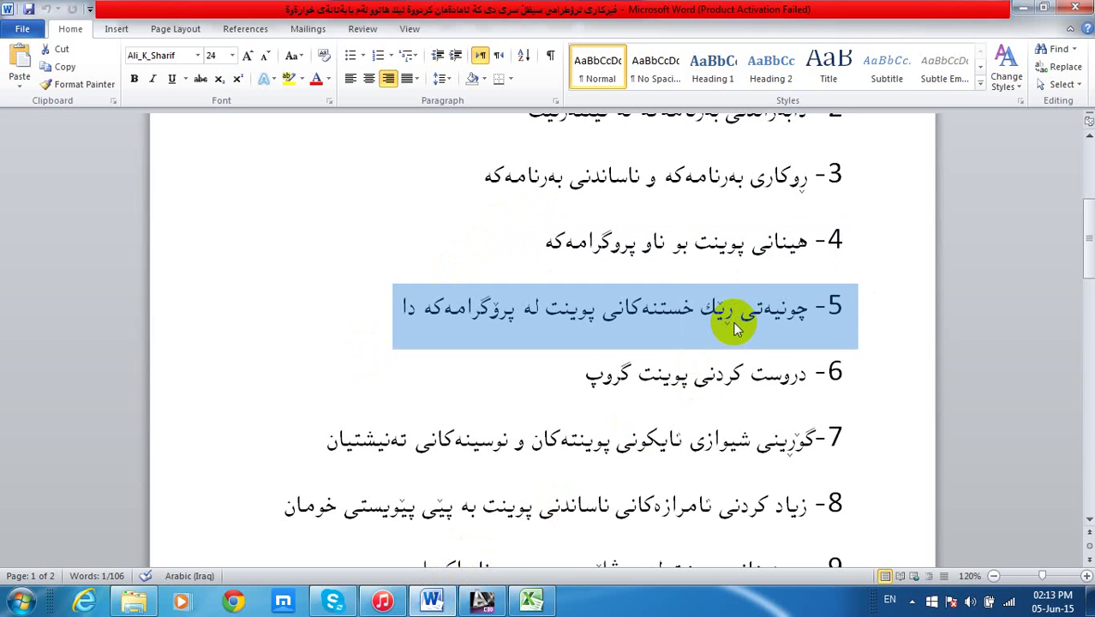